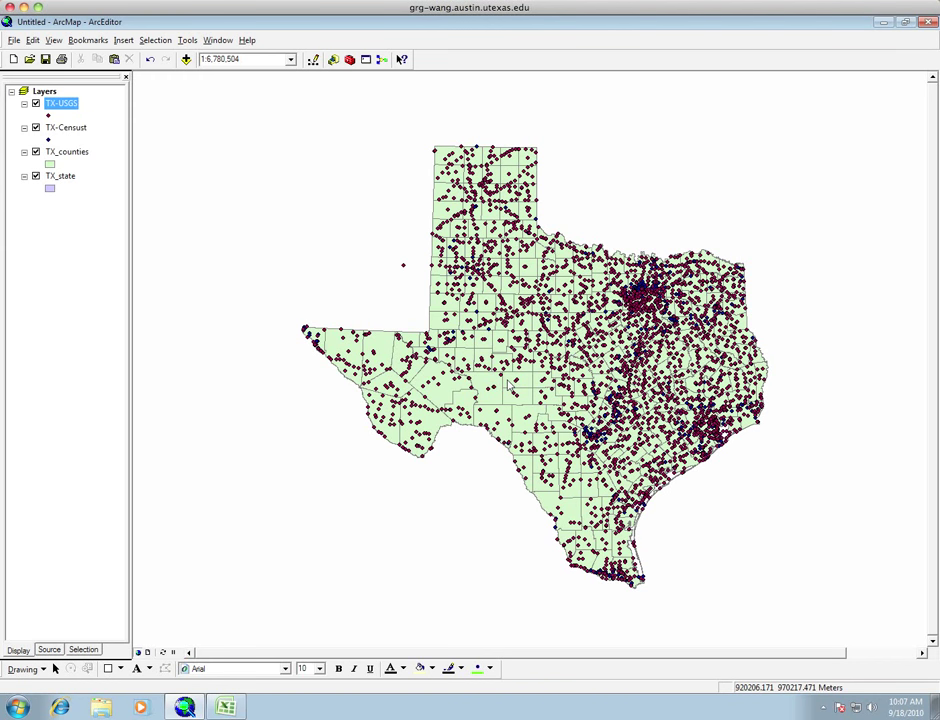
Open the TX-USGS attribute table and move its window aside
{"action": "left_click", "coordinate": [60, 103]}
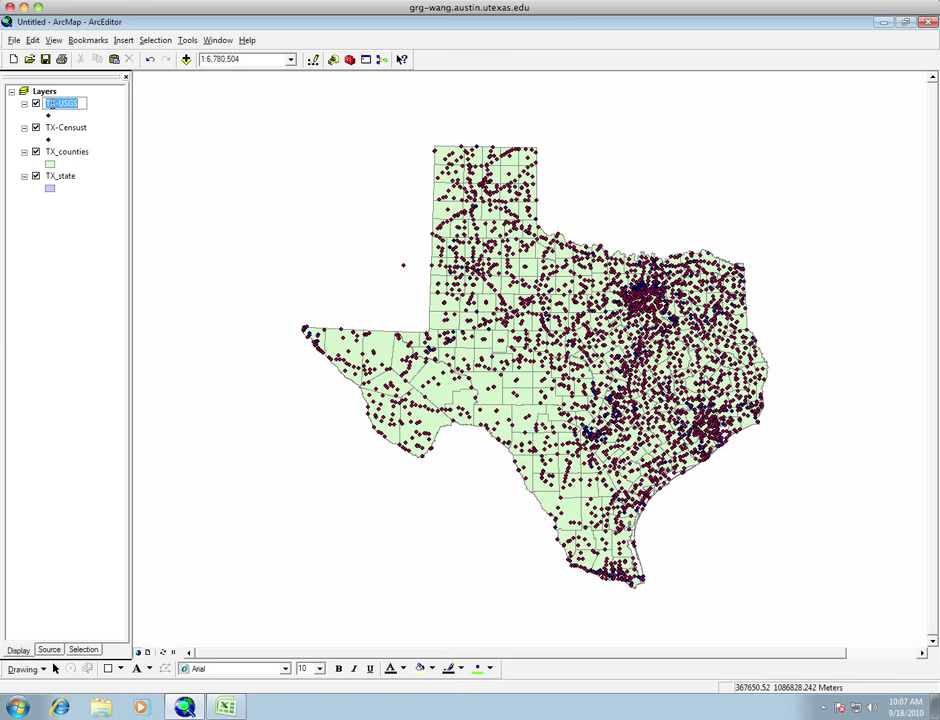
{"action": "left_click", "coordinate": [155, 111]}
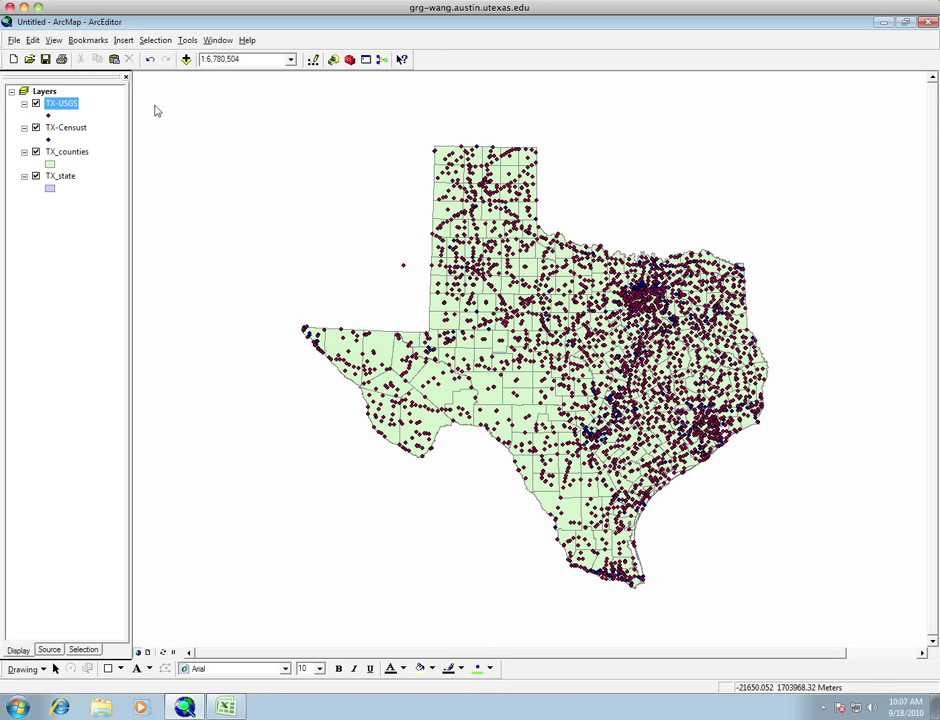
{"action": "right_click", "coordinate": [68, 109]}
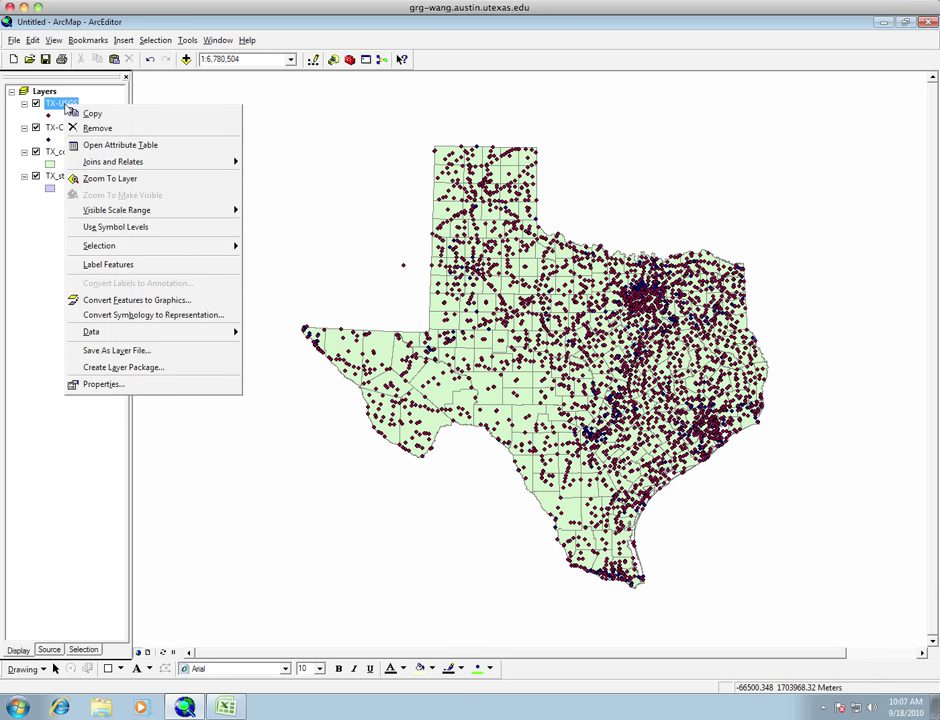
{"action": "left_click", "coordinate": [90, 148]}
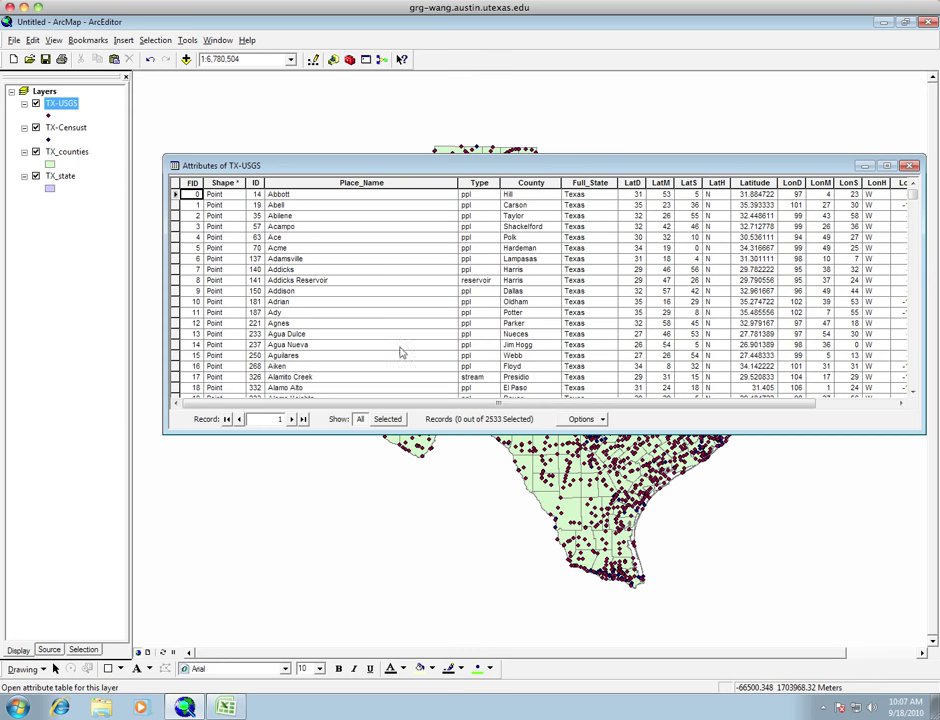
{"action": "left_click_drag", "start_coordinate": [418, 407], "coordinate": [510, 410]}
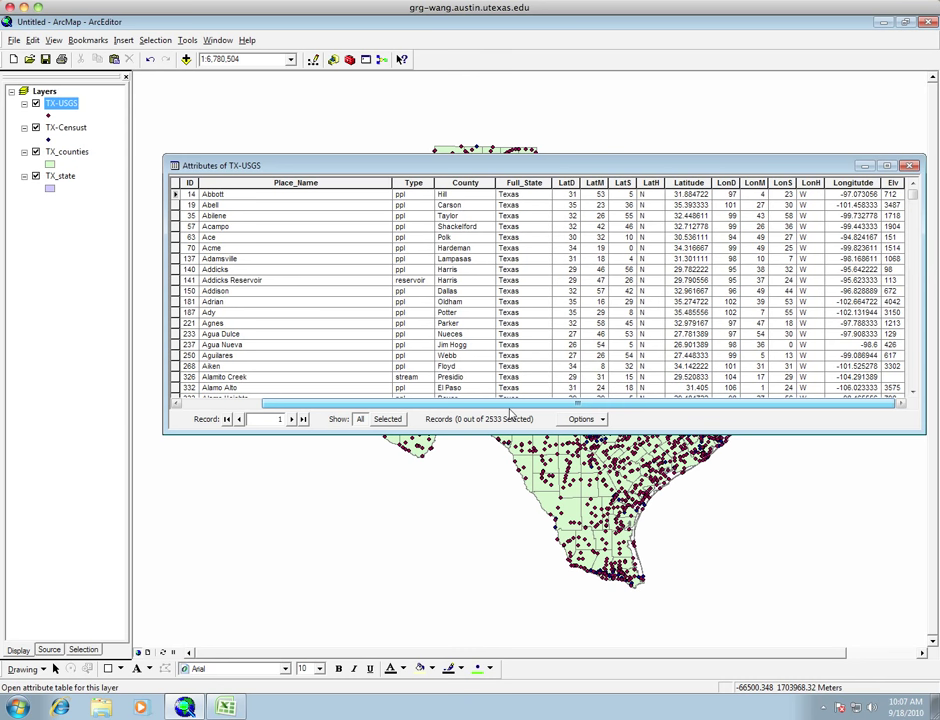
{"action": "left_click_drag", "start_coordinate": [510, 412], "coordinate": [365, 379]}
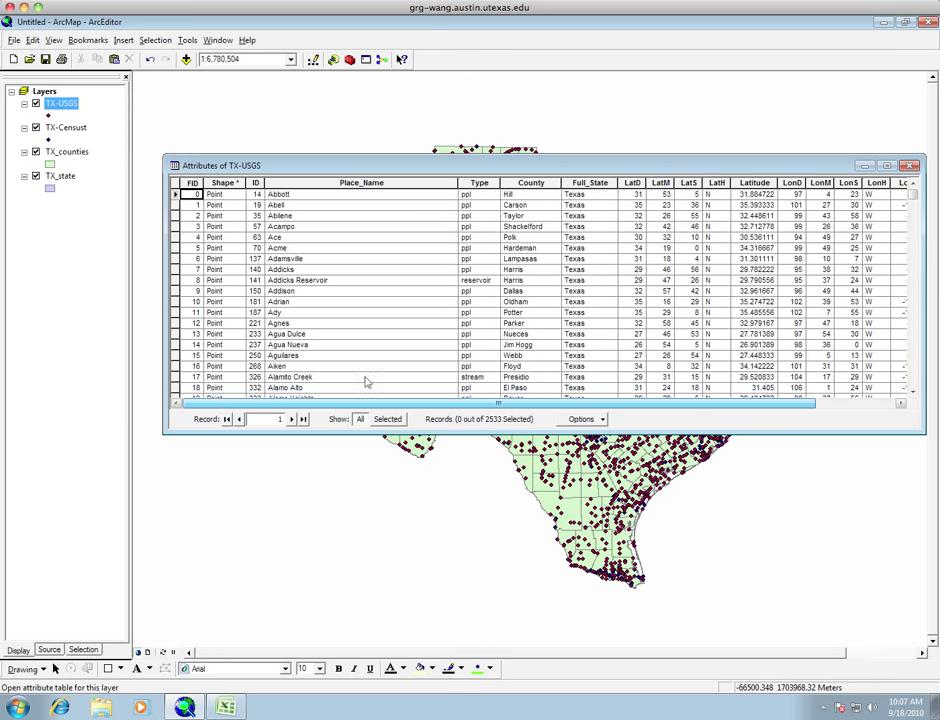
Open the TX-Censust attribute table and stack the two table windows one above the other
{"action": "right_click", "coordinate": [77, 130]}
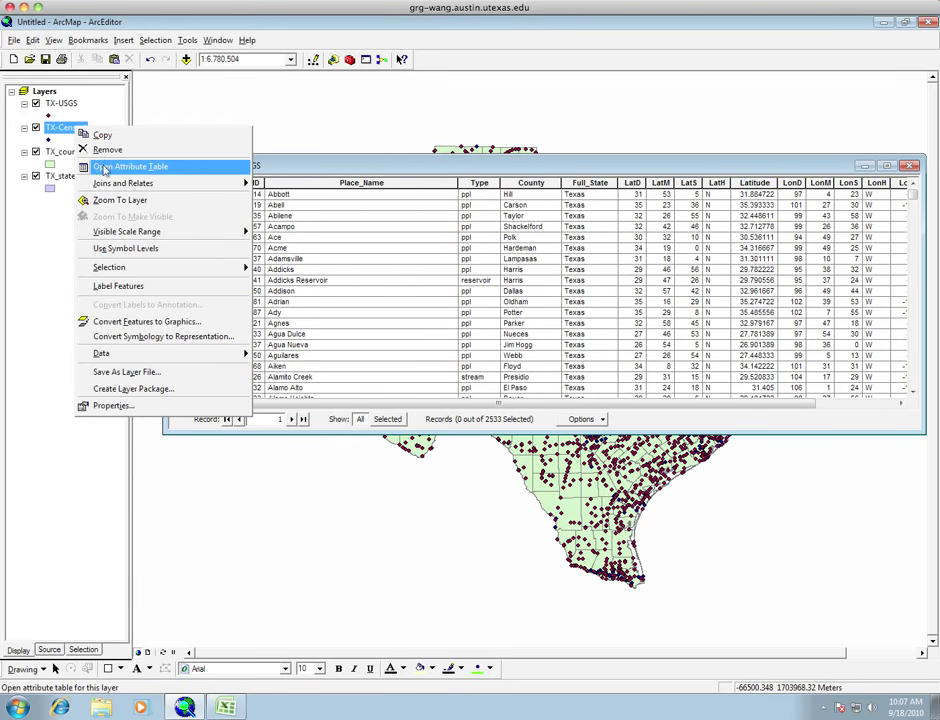
{"action": "left_click", "coordinate": [103, 170]}
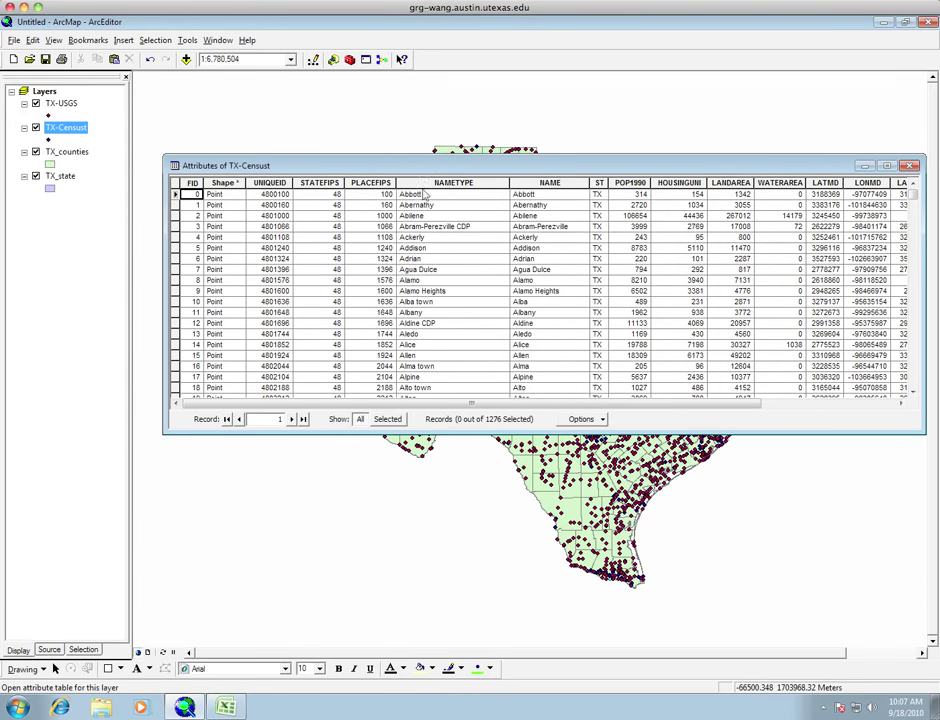
{"action": "left_click_drag", "start_coordinate": [414, 262], "coordinate": [413, 382]}
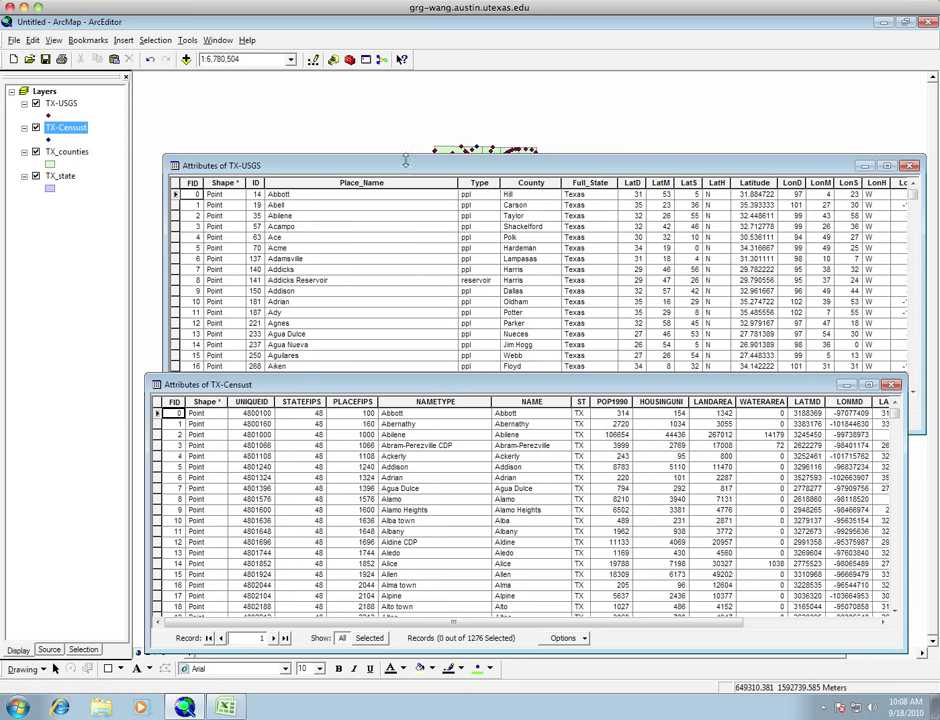
{"action": "left_click_drag", "start_coordinate": [402, 161], "coordinate": [385, 97]}
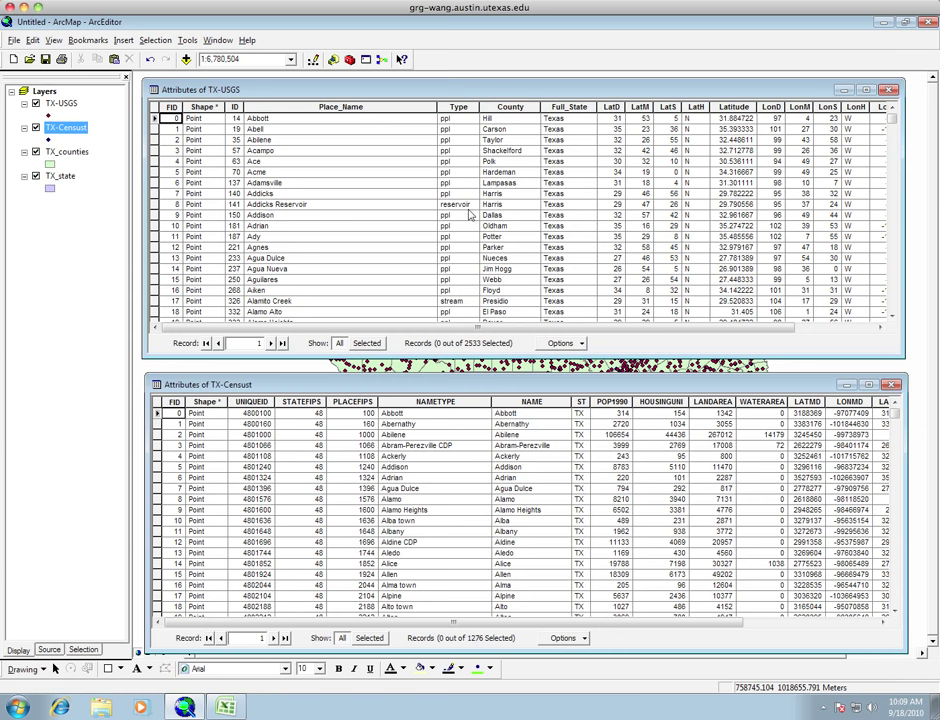
Select the Type column in the TX-USGS table to inspect values like ppl, reservoir and stream
{"action": "left_click", "coordinate": [462, 107]}
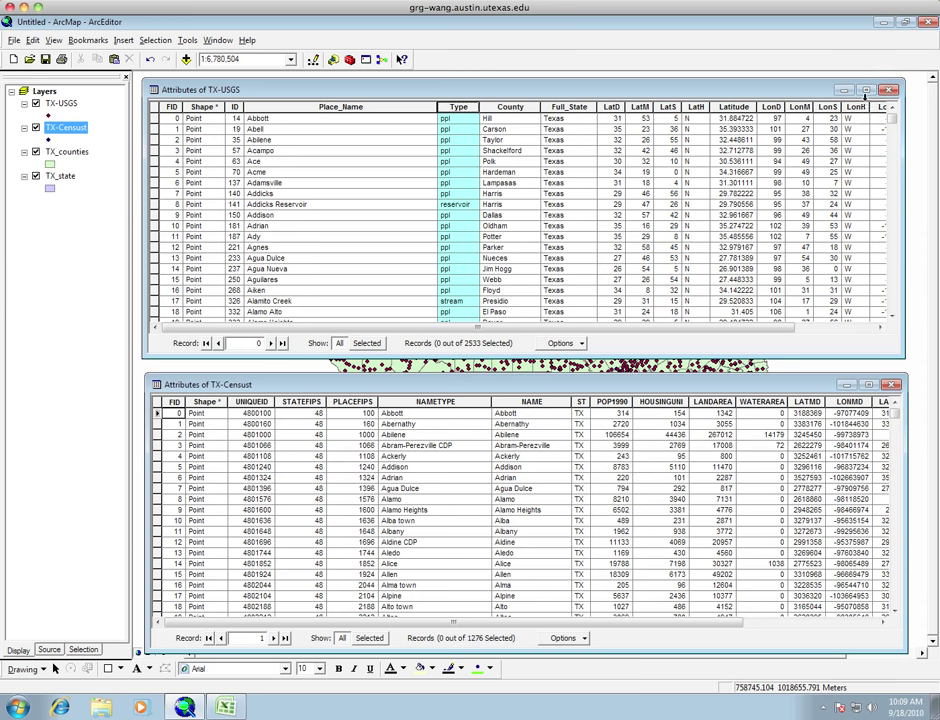
Maximise the TX-USGS attribute table and bring up its Options menu
{"action": "left_click", "coordinate": [867, 89]}
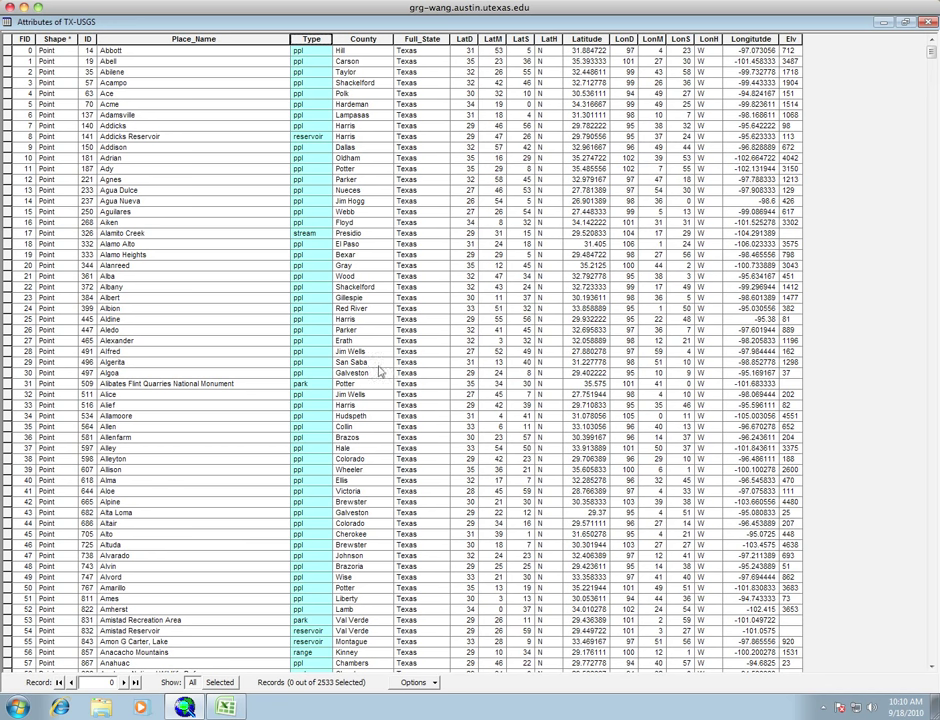
{"action": "left_click", "coordinate": [411, 684]}
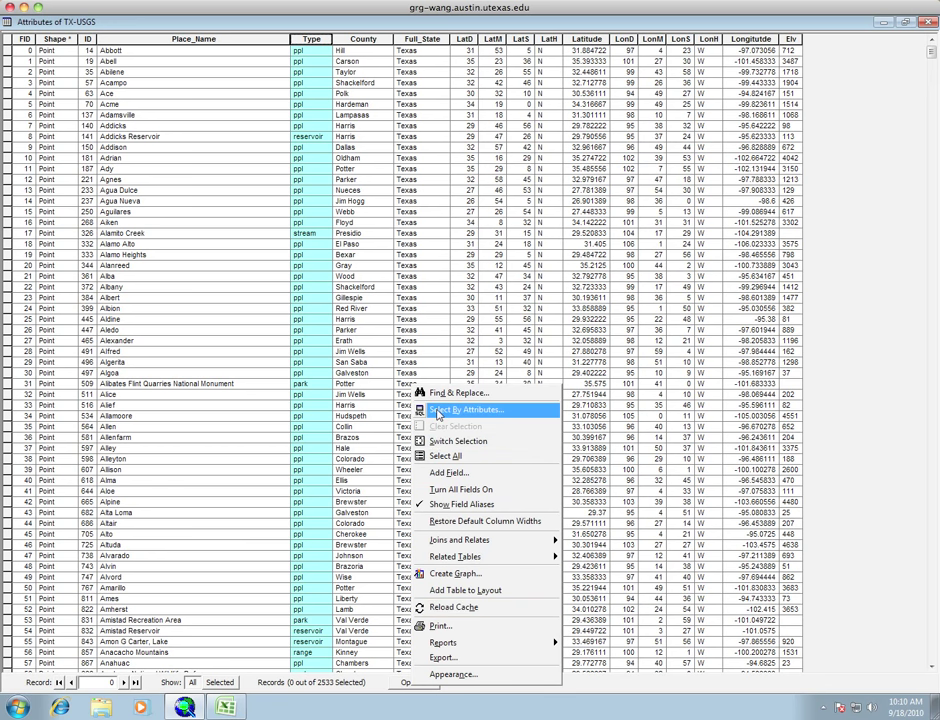
Build the query "Type" = 'ppl' in Select By Attributes and apply it, selecting 1973 records
{"action": "left_click", "coordinate": [437, 411]}
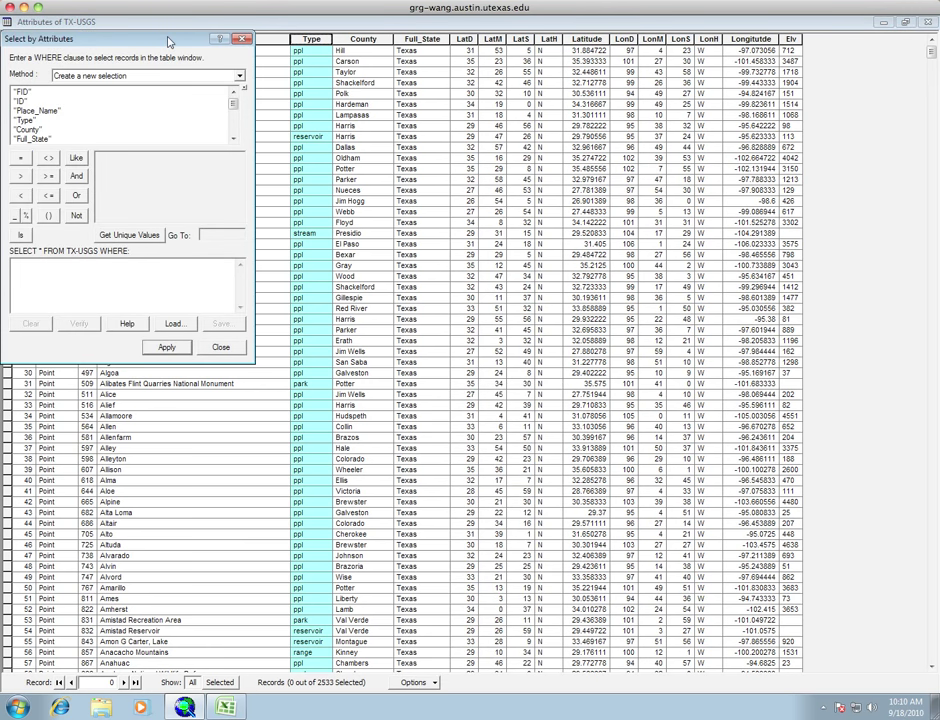
{"action": "left_click_drag", "start_coordinate": [150, 40], "coordinate": [204, 88]}
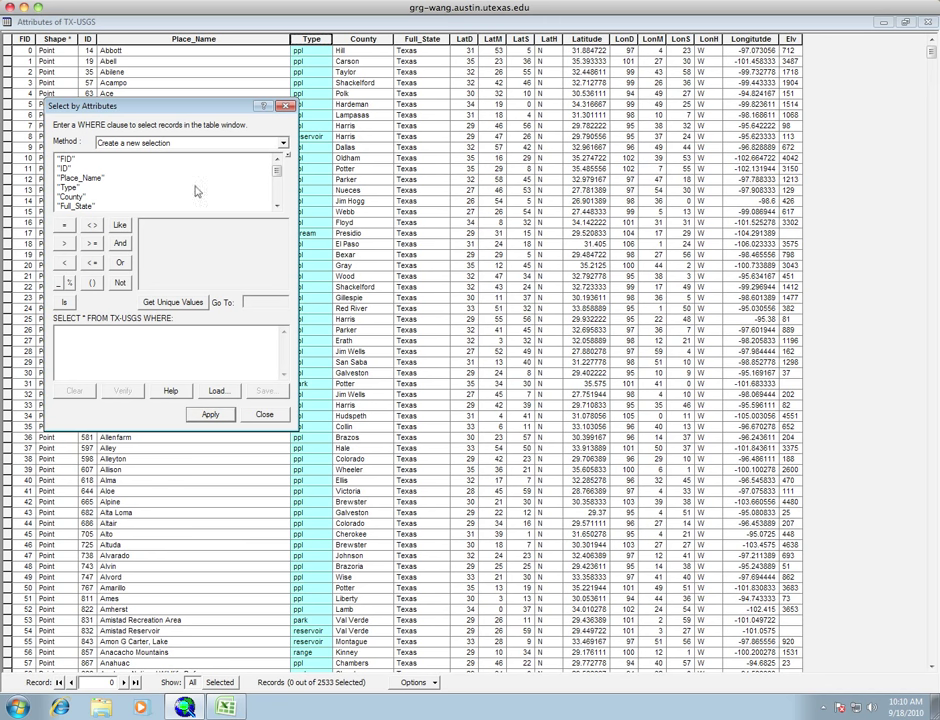
{"action": "double_click", "coordinate": [76, 190]}
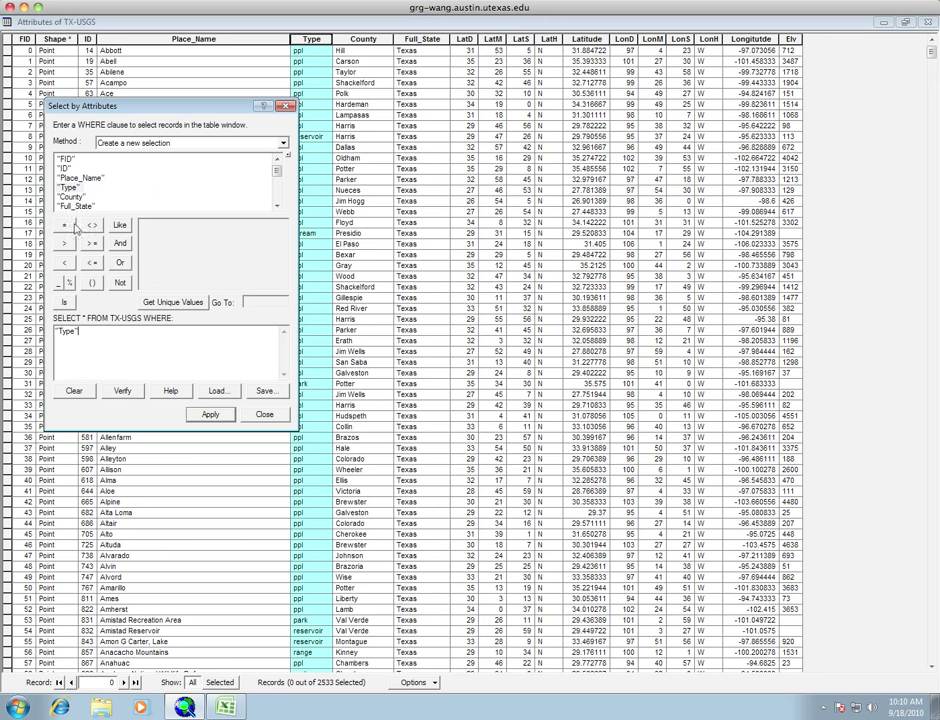
{"action": "left_click", "coordinate": [66, 226]}
{"action": "left_click", "coordinate": [166, 303]}
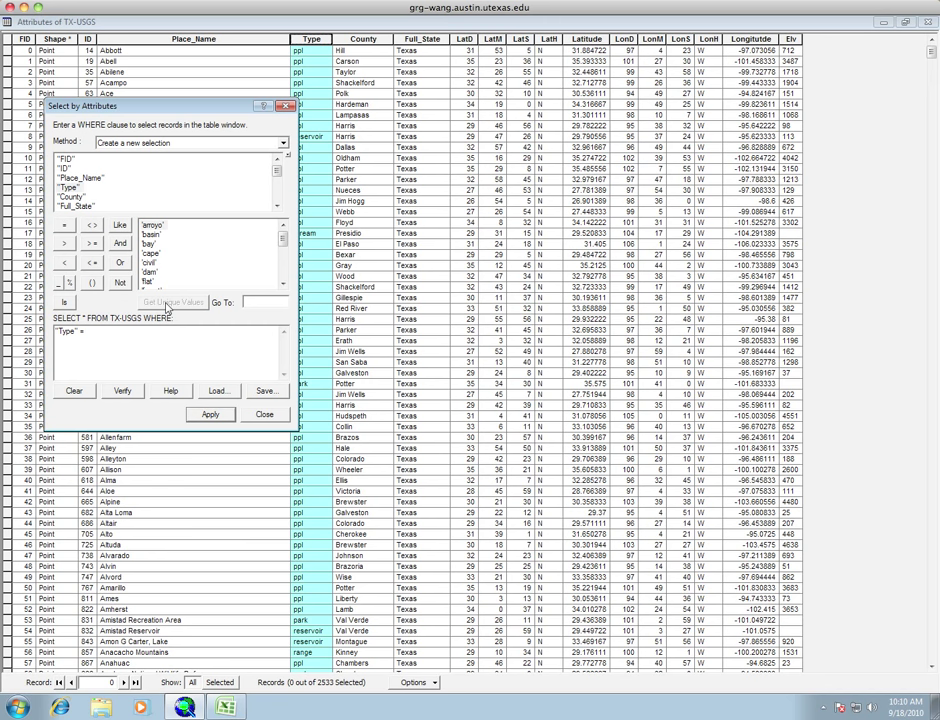
{"action": "right_click", "coordinate": [284, 243]}
{"action": "left_click", "coordinate": [284, 244]}
{"action": "left_click_drag", "start_coordinate": [284, 244], "coordinate": [282, 263]}
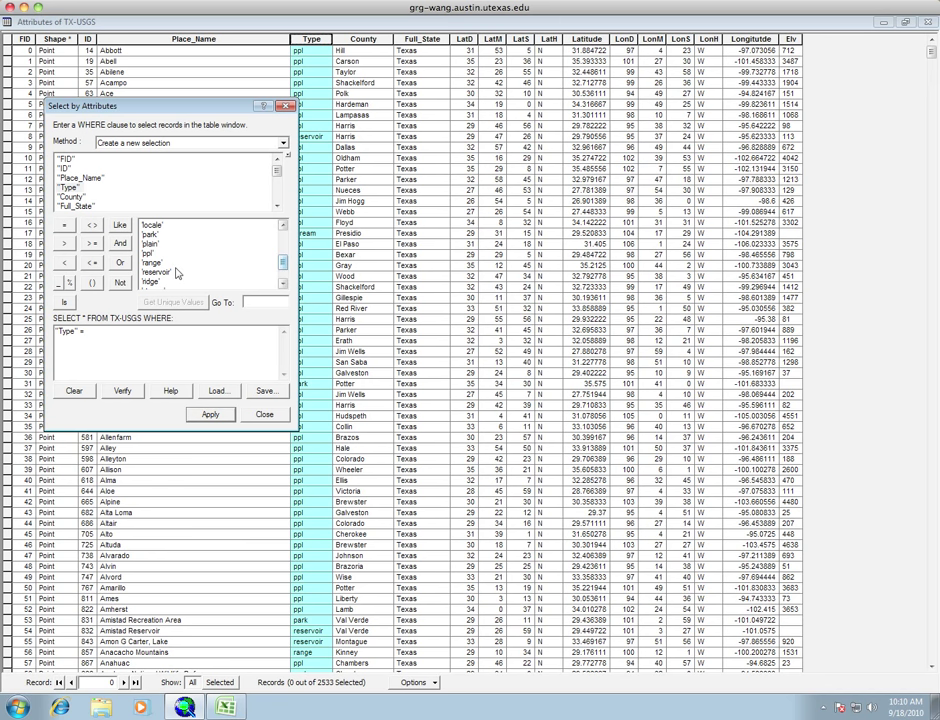
{"action": "left_click", "coordinate": [147, 254]}
{"action": "double_click", "coordinate": [147, 255]}
{"action": "left_click", "coordinate": [207, 413]}
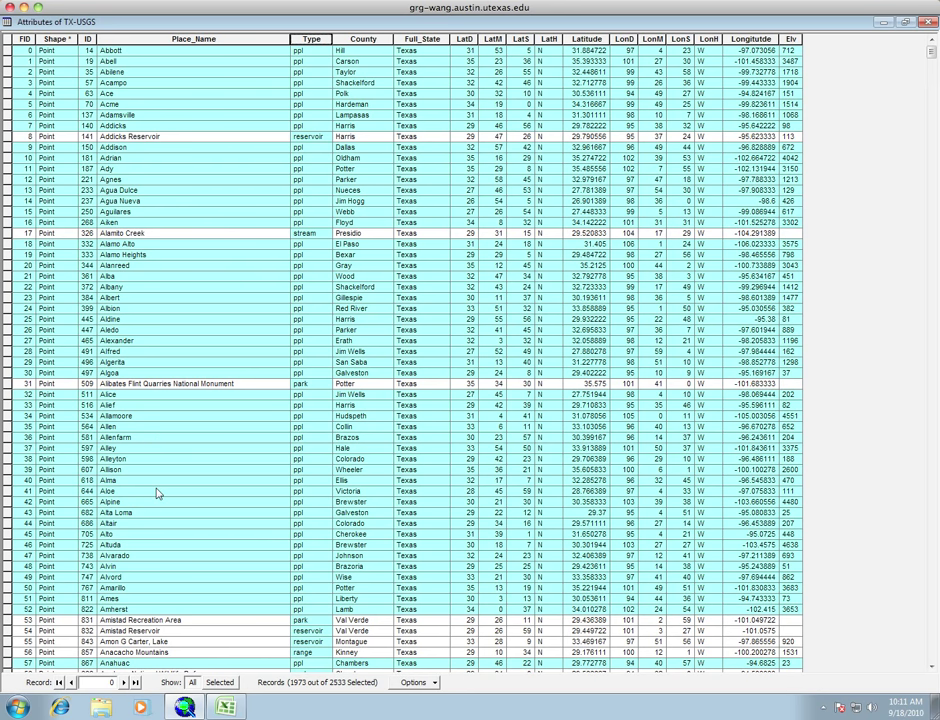
Show only the 1973 selected records, restore the window, and close both attribute tables
{"action": "left_click", "coordinate": [218, 683]}
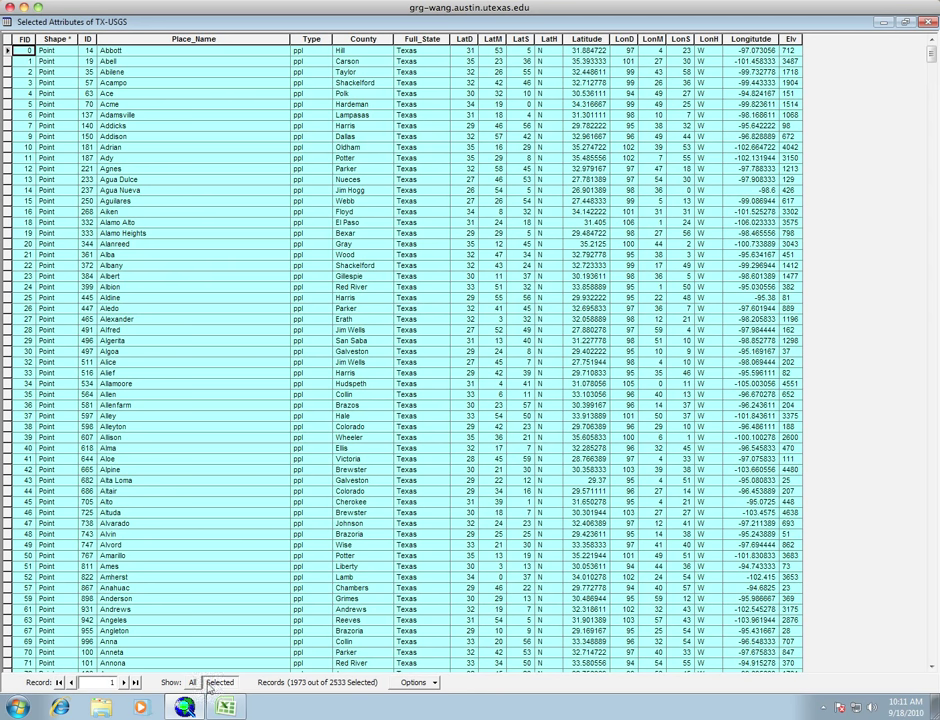
{"action": "left_click", "coordinate": [905, 23]}
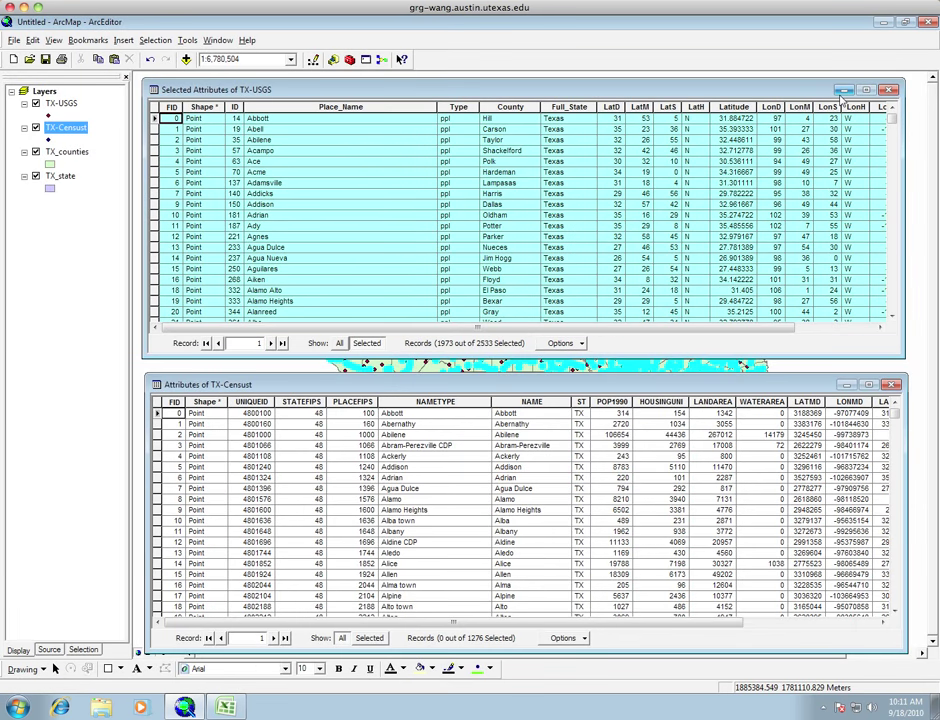
{"action": "left_click", "coordinate": [893, 385]}
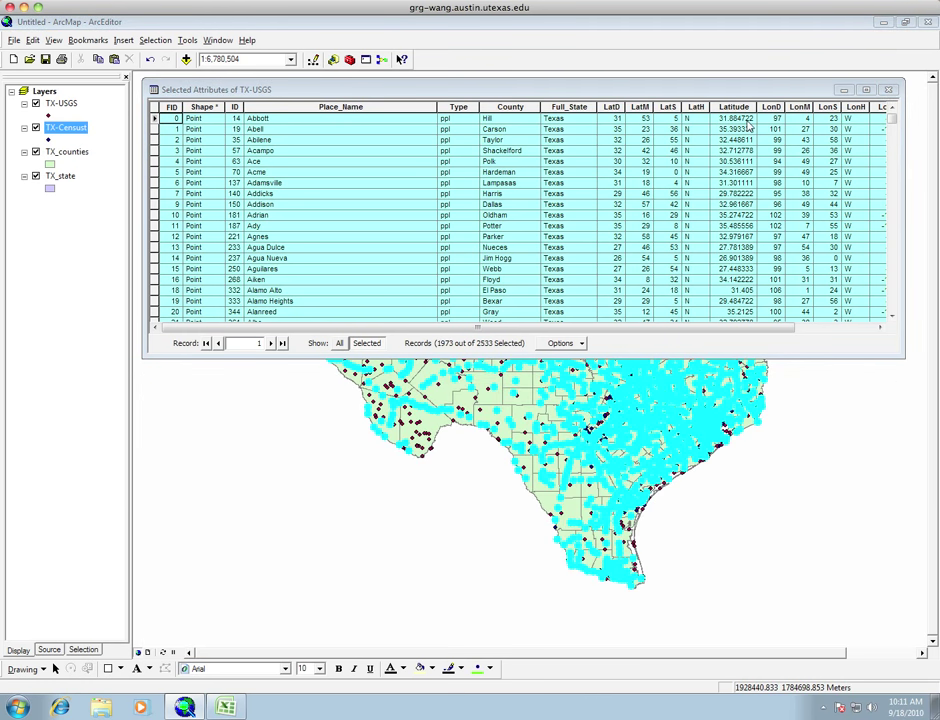
{"action": "left_click", "coordinate": [888, 90]}
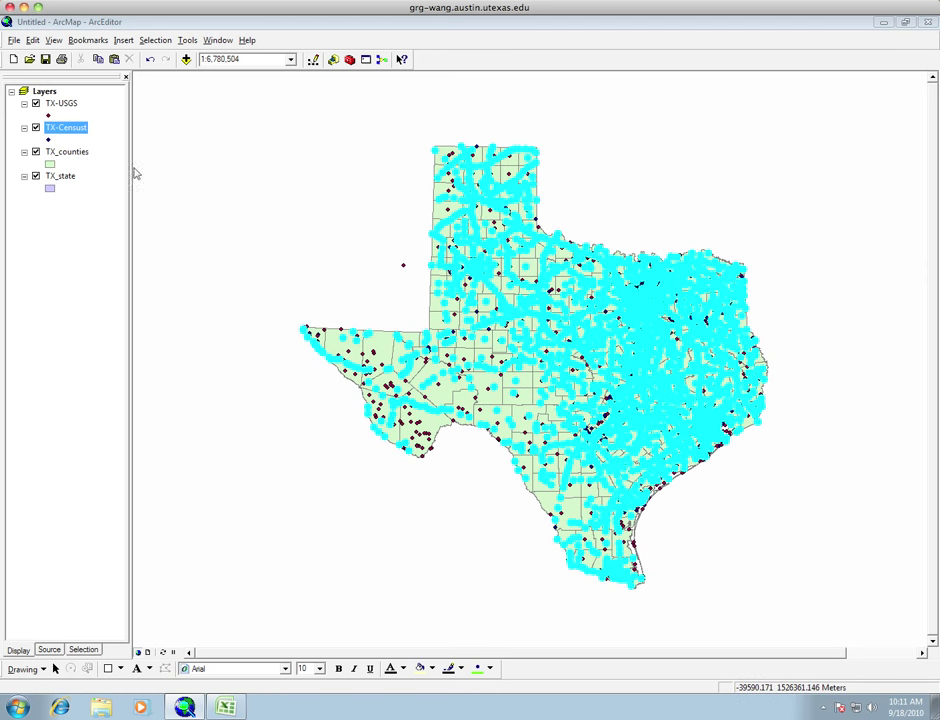
Export the TX-Censust data to shapefile TX-Censusppl in H:\lab_3 and add it to the map
{"action": "right_click", "coordinate": [76, 134]}
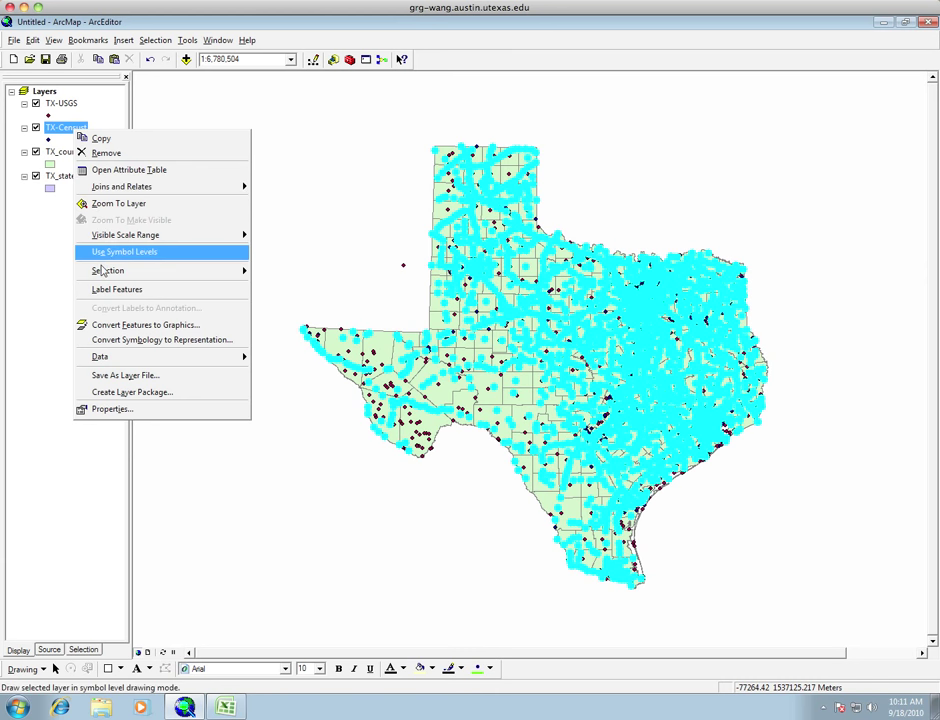
{"action": "mouse_move", "coordinate": [105, 272]}
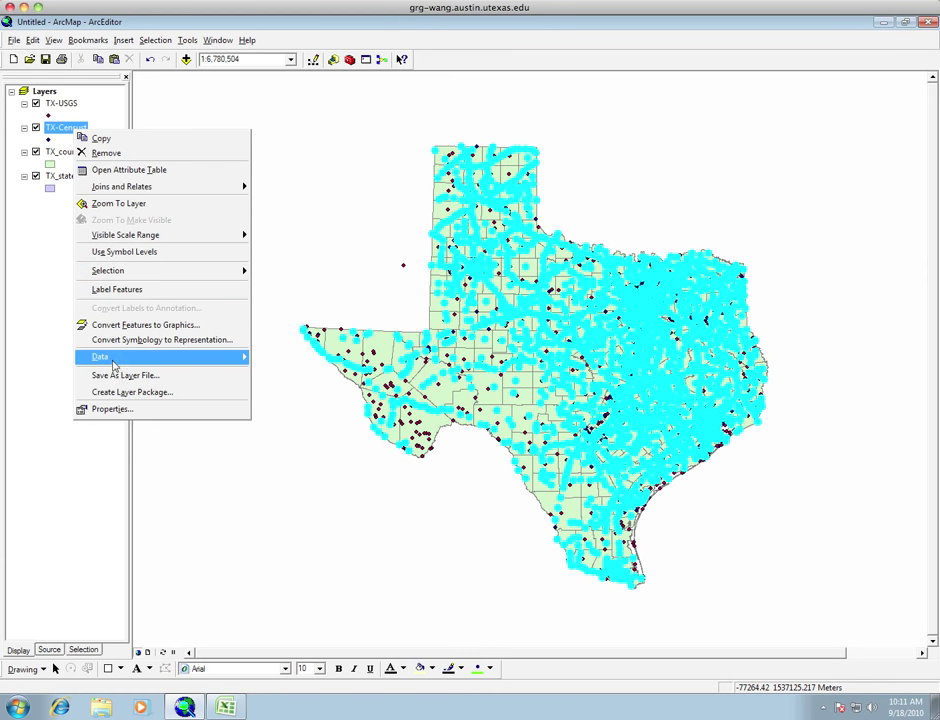
{"action": "mouse_move", "coordinate": [140, 358]}
{"action": "left_click", "coordinate": [292, 374]}
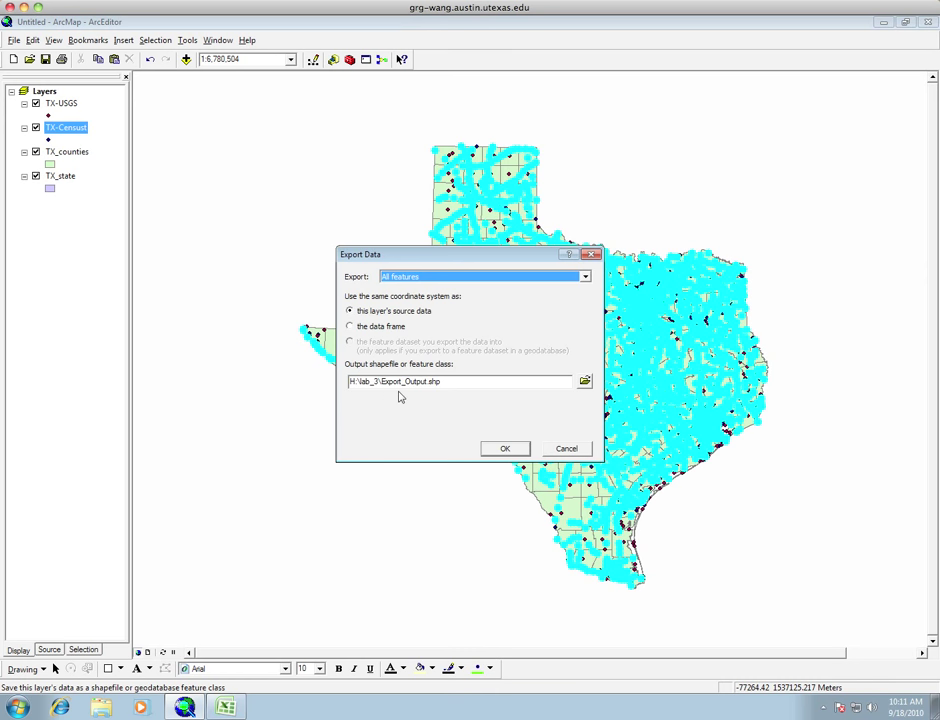
{"action": "left_click", "coordinate": [381, 382]}
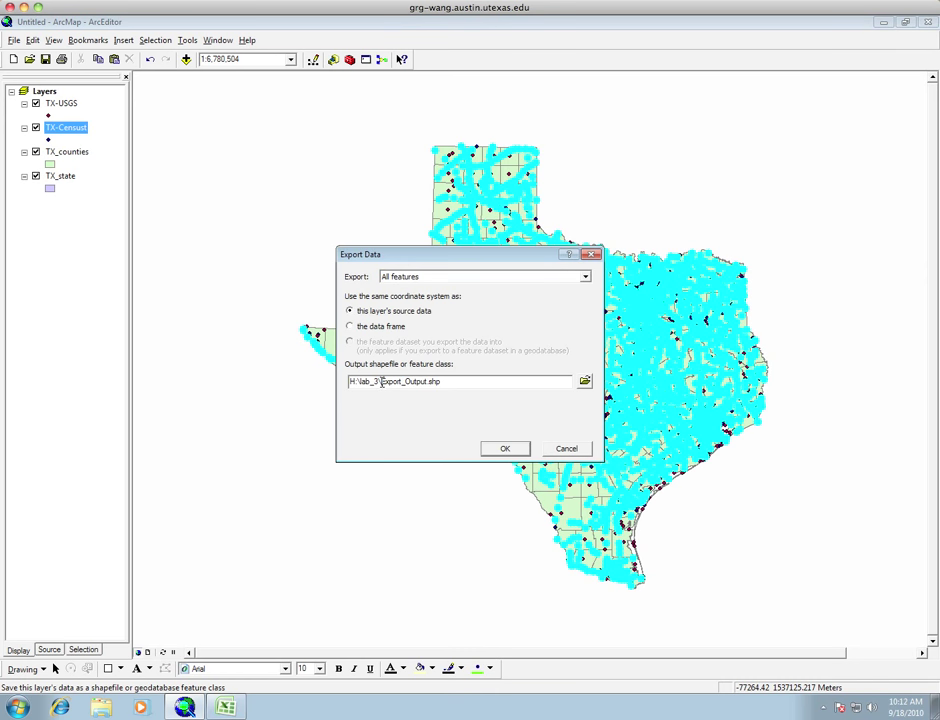
{"action": "left_click_drag", "start_coordinate": [381, 382], "coordinate": [465, 384]}
{"action": "type", "text": "TX-Censuspl"}
{"action": "left_click", "coordinate": [521, 452]}
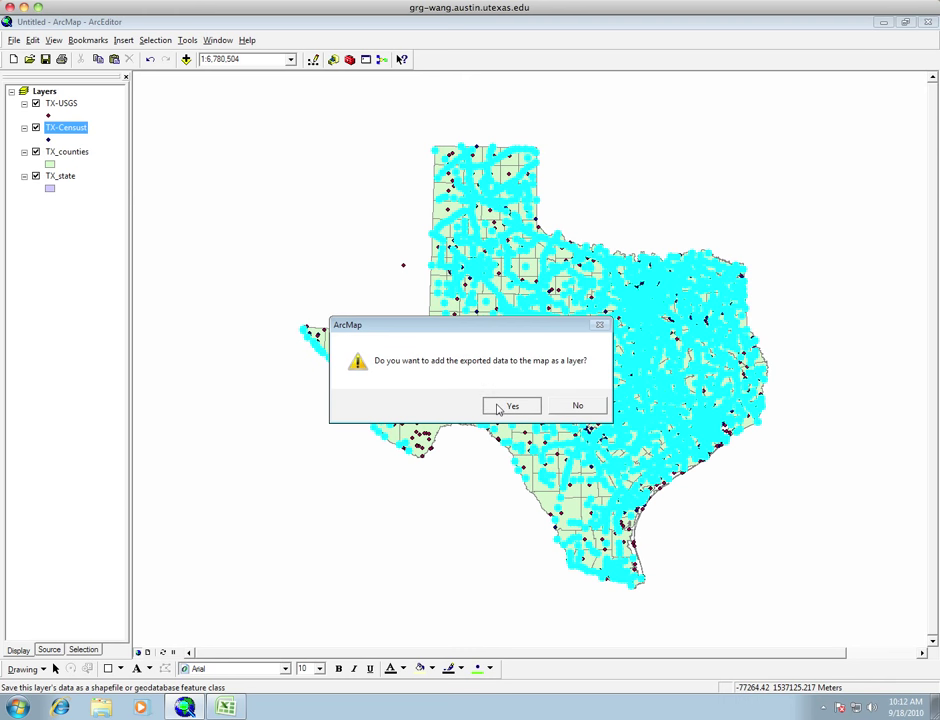
{"action": "left_click", "coordinate": [494, 408]}
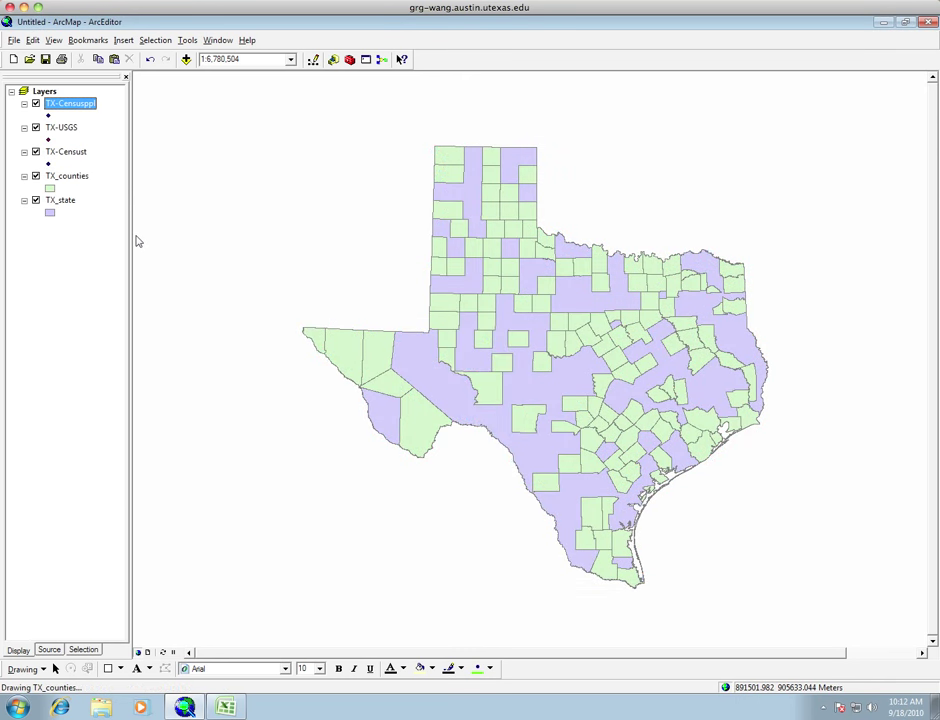
{"action": "left_click", "coordinate": [62, 152]}
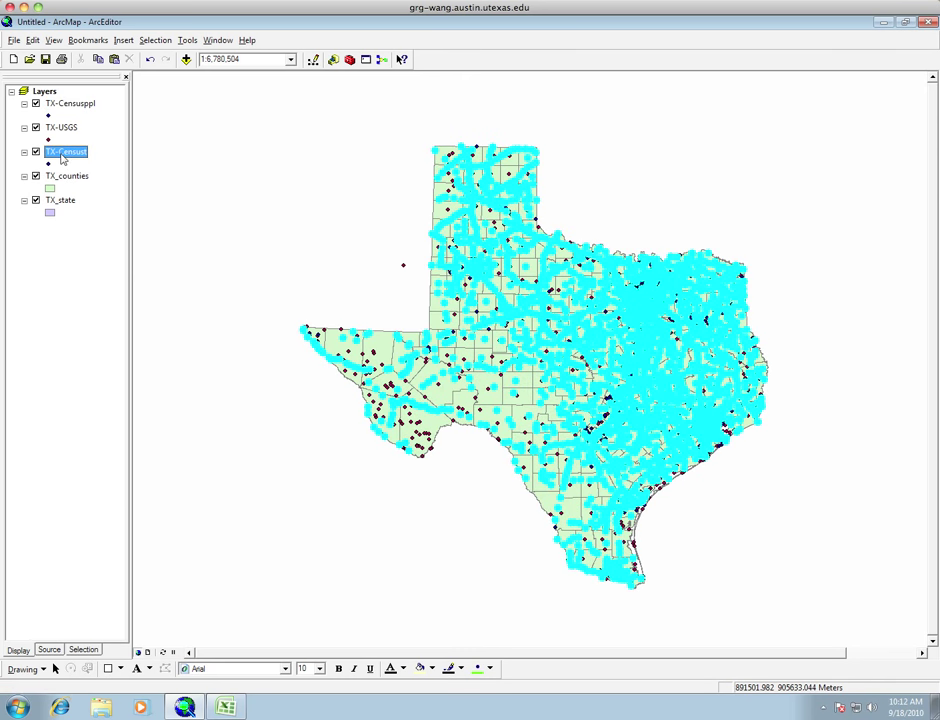
Remove the TX-Censust layer and clear all selected features
{"action": "right_click", "coordinate": [62, 156]}
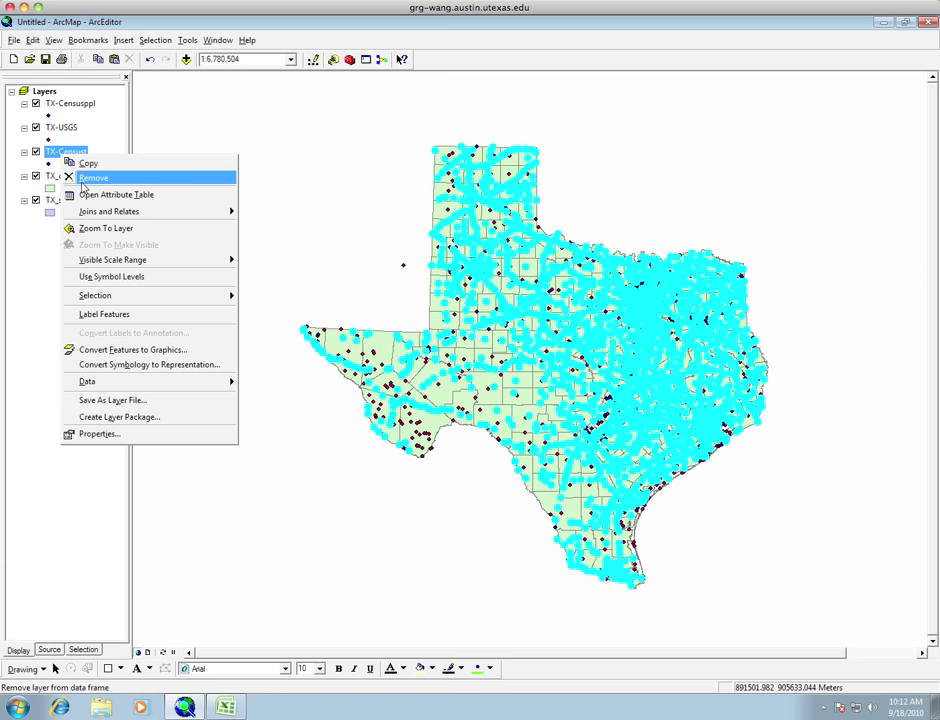
{"action": "left_click", "coordinate": [84, 180]}
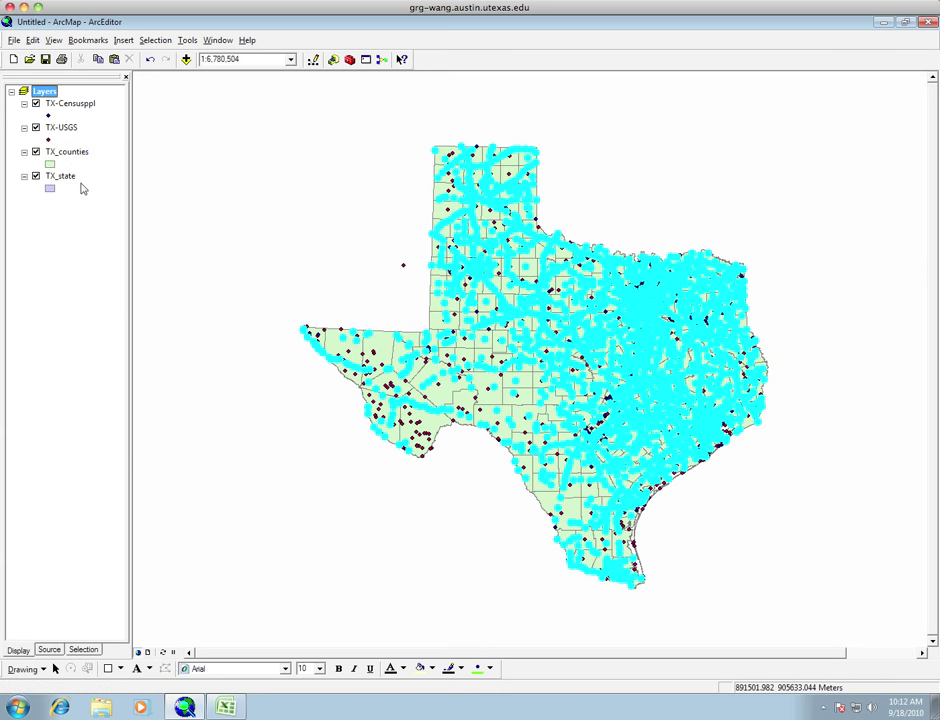
{"action": "left_click", "coordinate": [155, 41]}
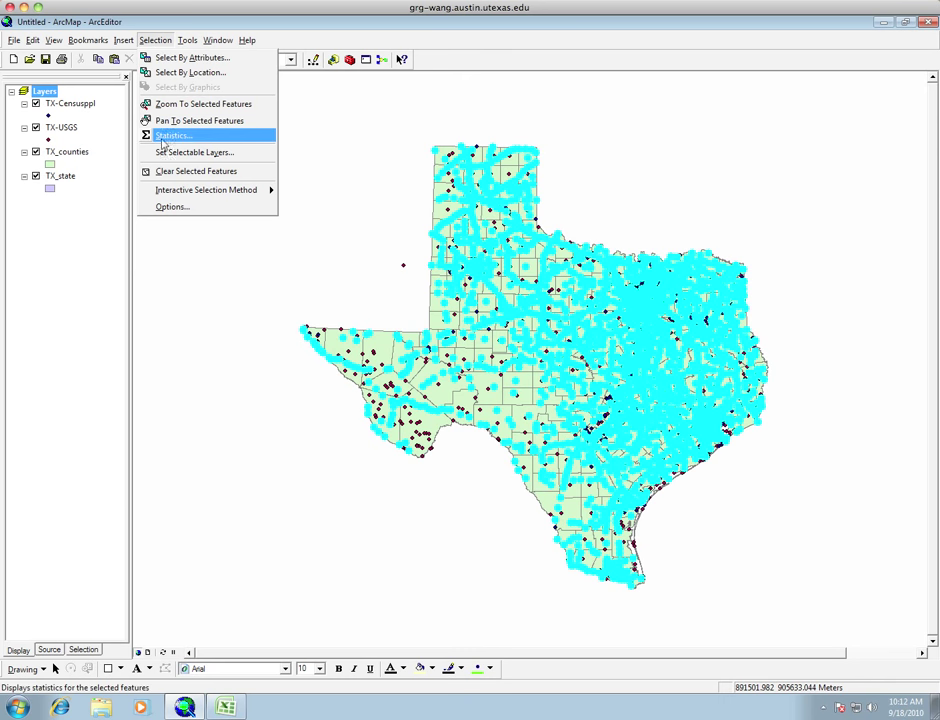
{"action": "left_click", "coordinate": [168, 171]}
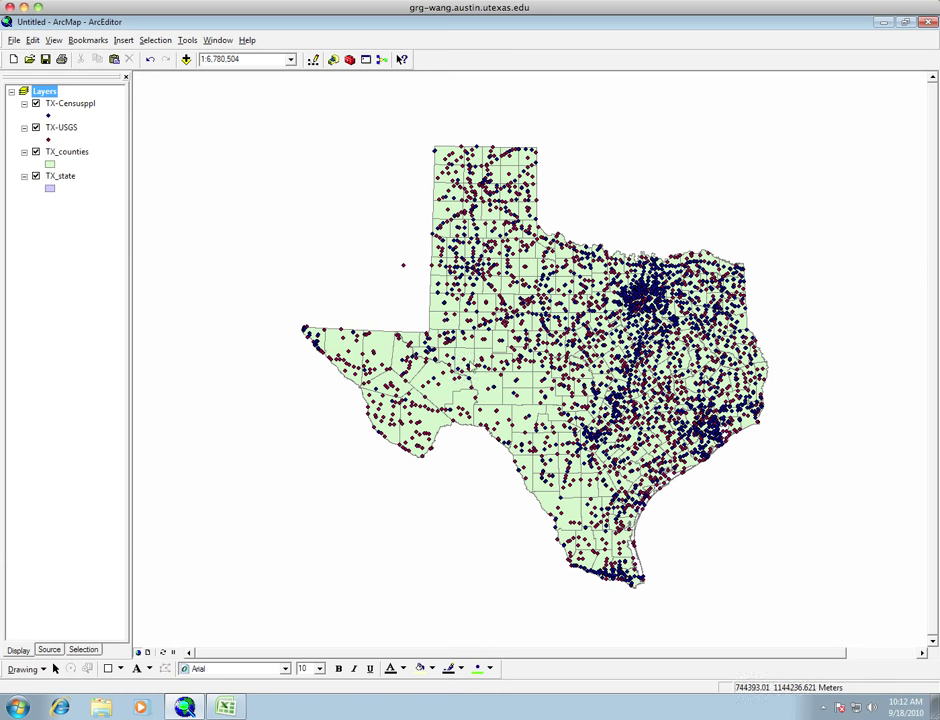
{"action": "right_click", "coordinate": [79, 105]}
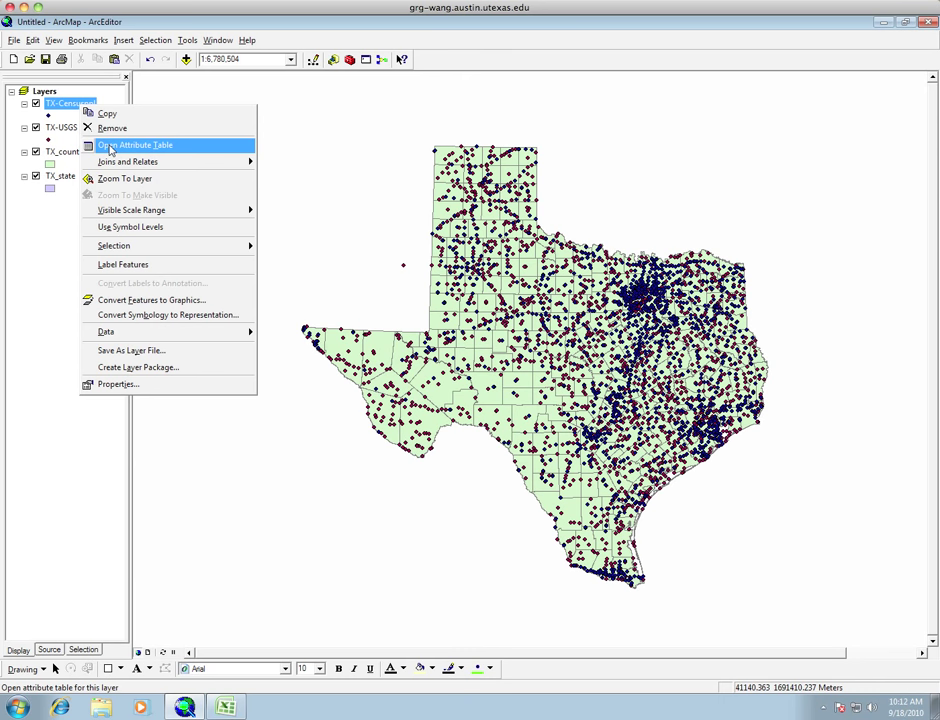
{"action": "left_click", "coordinate": [111, 148]}
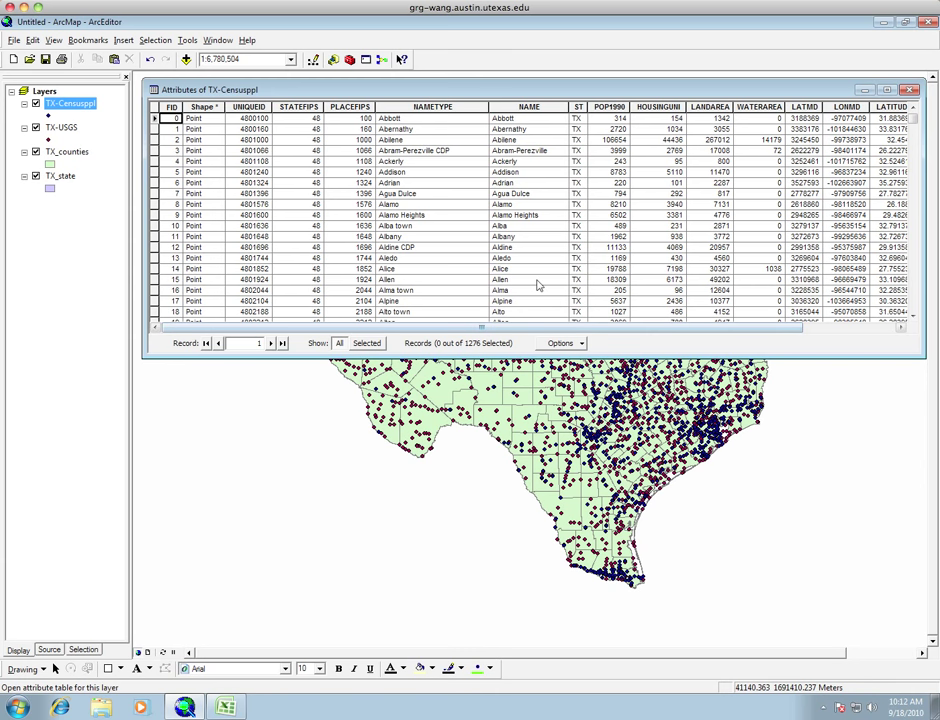
{"action": "scroll", "coordinate": [533, 280], "scroll_direction": "down", "scroll_amount": 1}
{"action": "scroll", "coordinate": [533, 280], "scroll_direction": "down", "scroll_amount": 3}
{"action": "scroll", "coordinate": [533, 280], "scroll_direction": "down", "scroll_amount": 18}
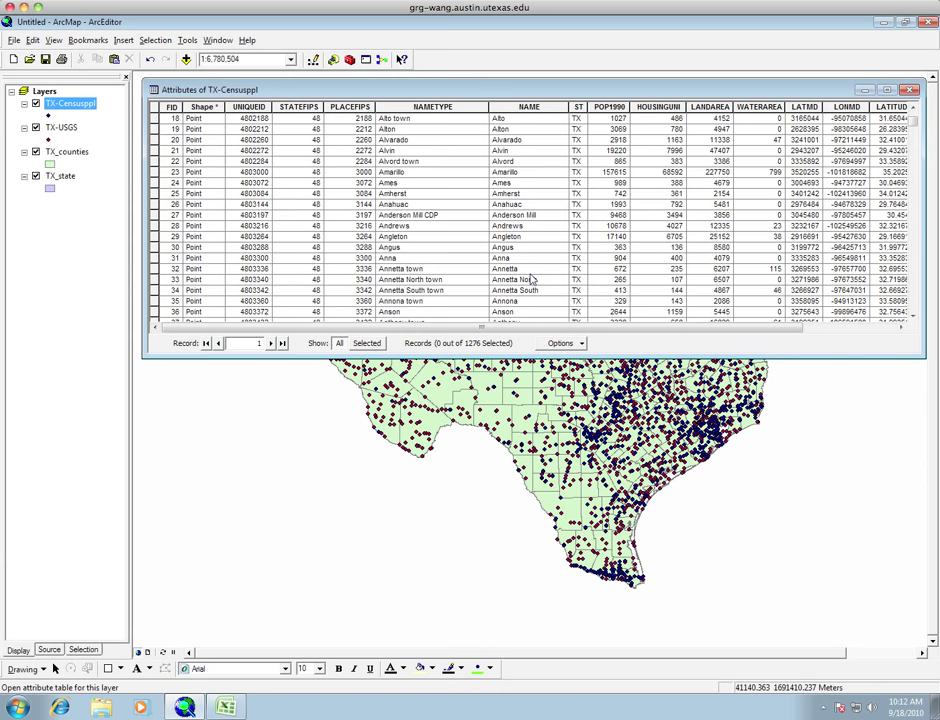
{"action": "scroll", "coordinate": [533, 280], "scroll_direction": "up", "scroll_amount": 20}
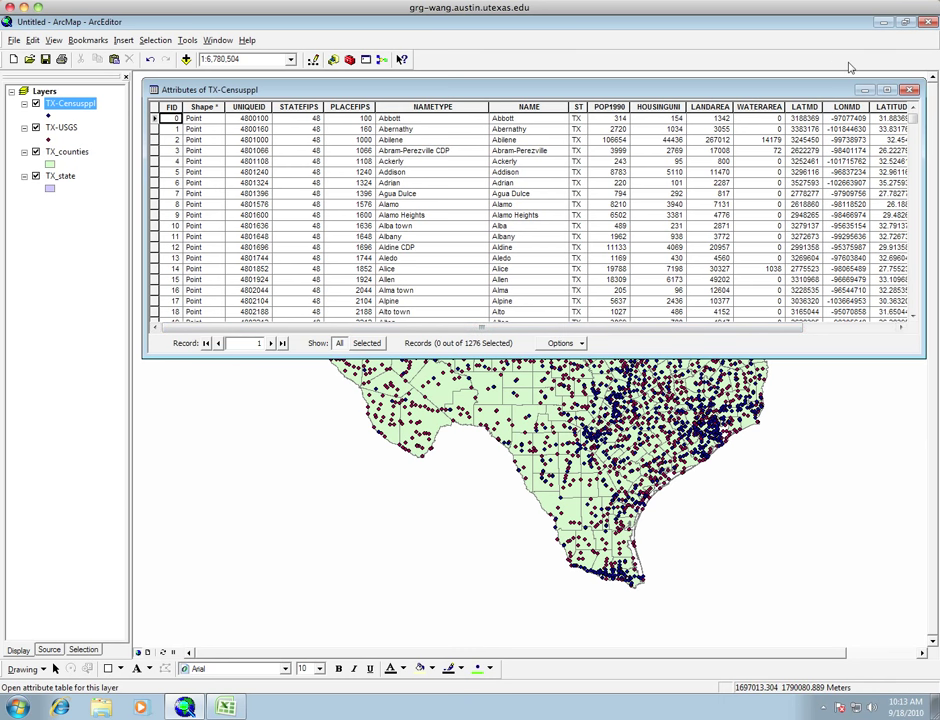
{"action": "left_click", "coordinate": [911, 90]}
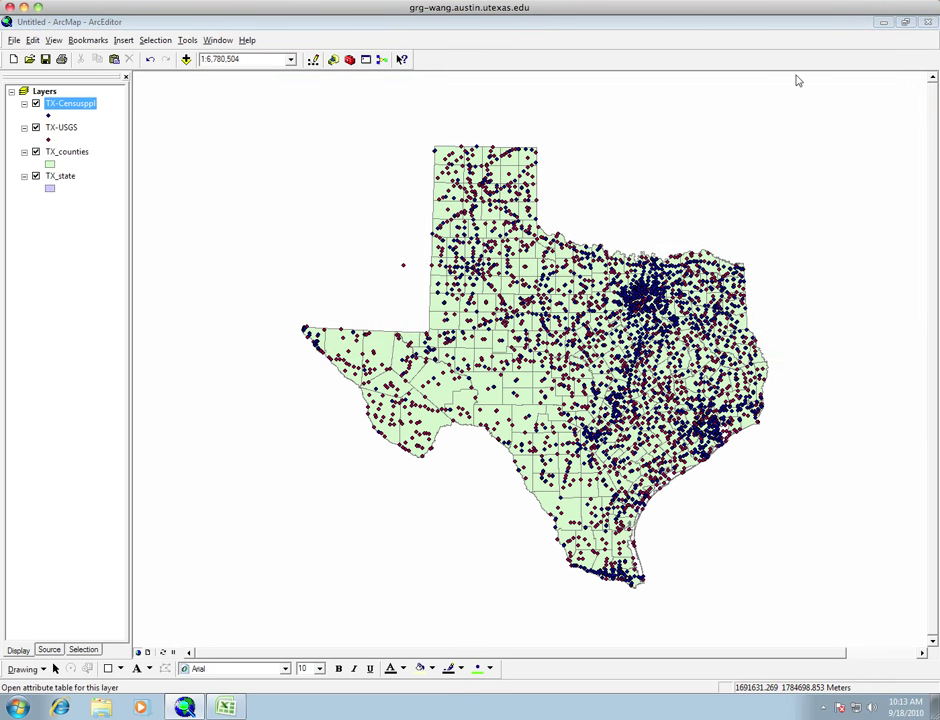
Open the TX-USGS attribute table and shift its window down slightly
{"action": "left_click", "coordinate": [72, 130]}
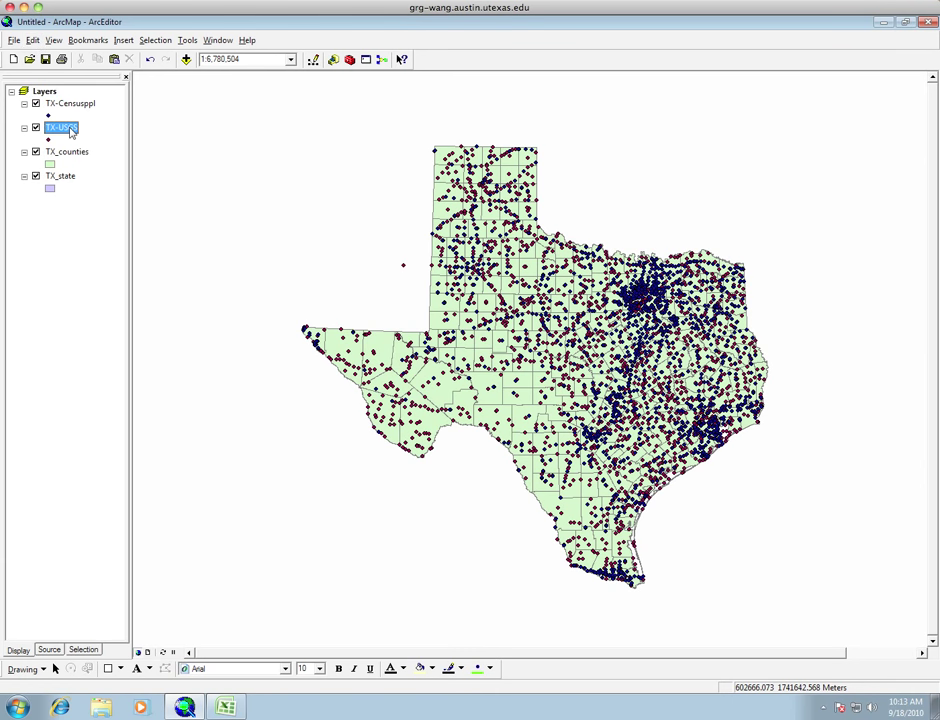
{"action": "right_click", "coordinate": [72, 131]}
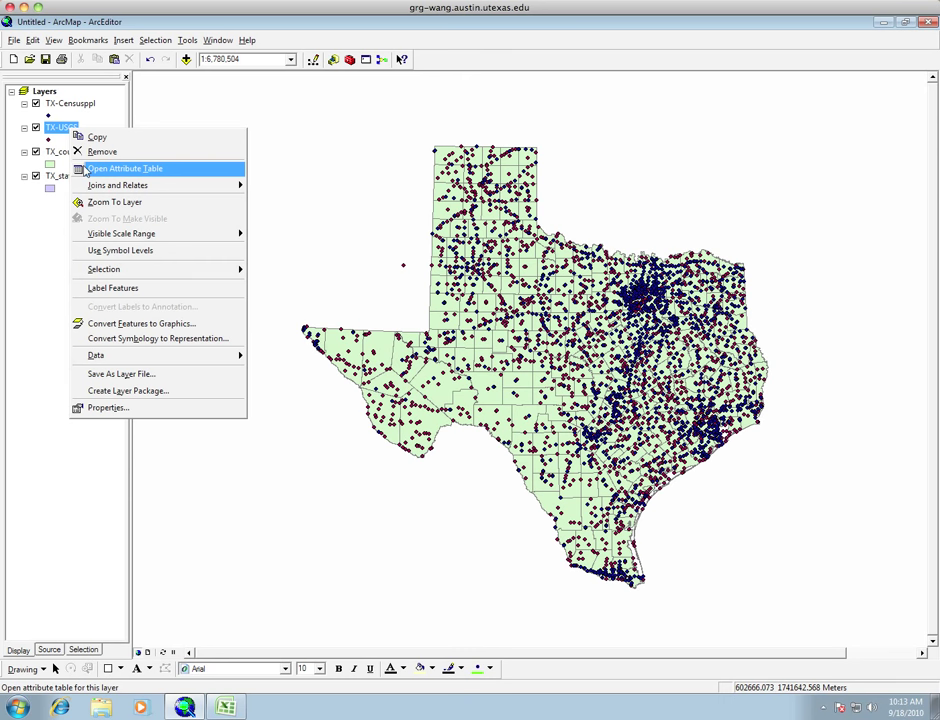
{"action": "left_click", "coordinate": [86, 172]}
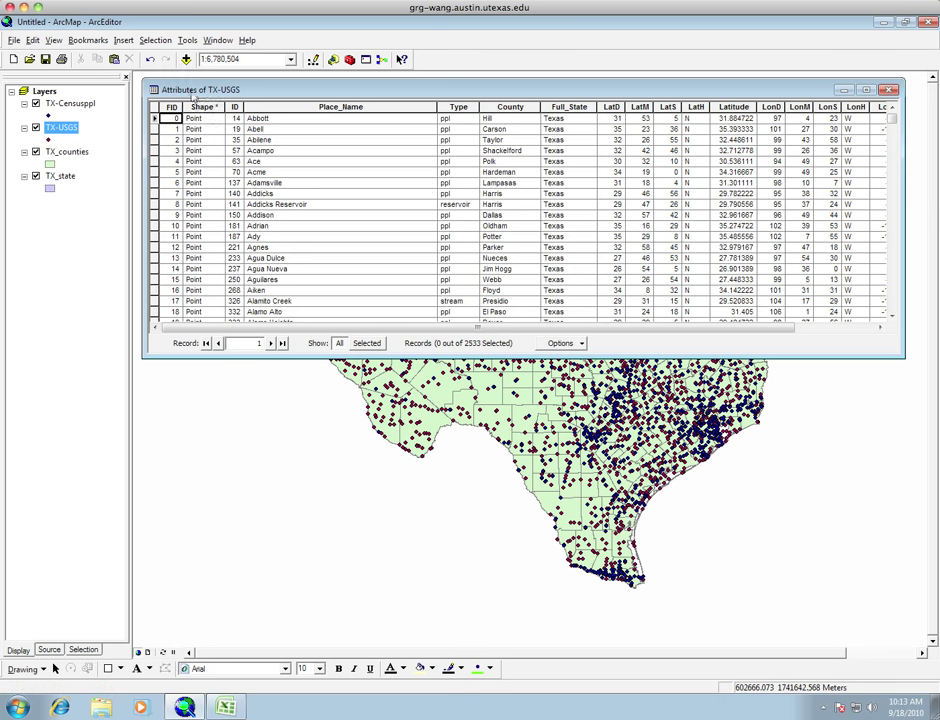
{"action": "left_click_drag", "start_coordinate": [141, 85], "coordinate": [139, 105]}
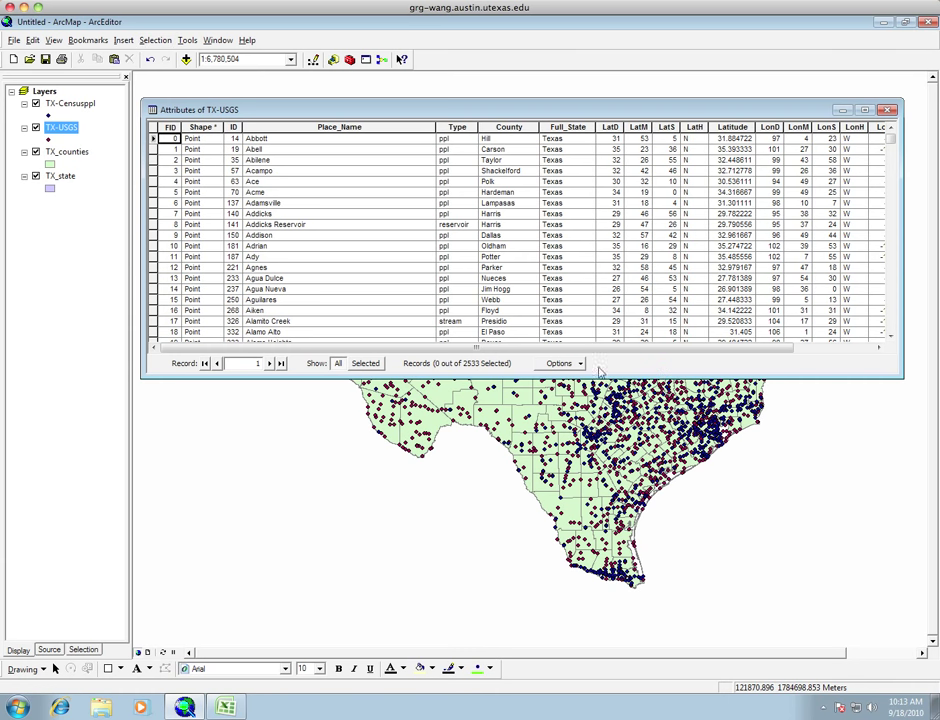
Select records where "Type" = 'ppl' via Select By Attributes, then close the table
{"action": "left_click", "coordinate": [566, 363]}
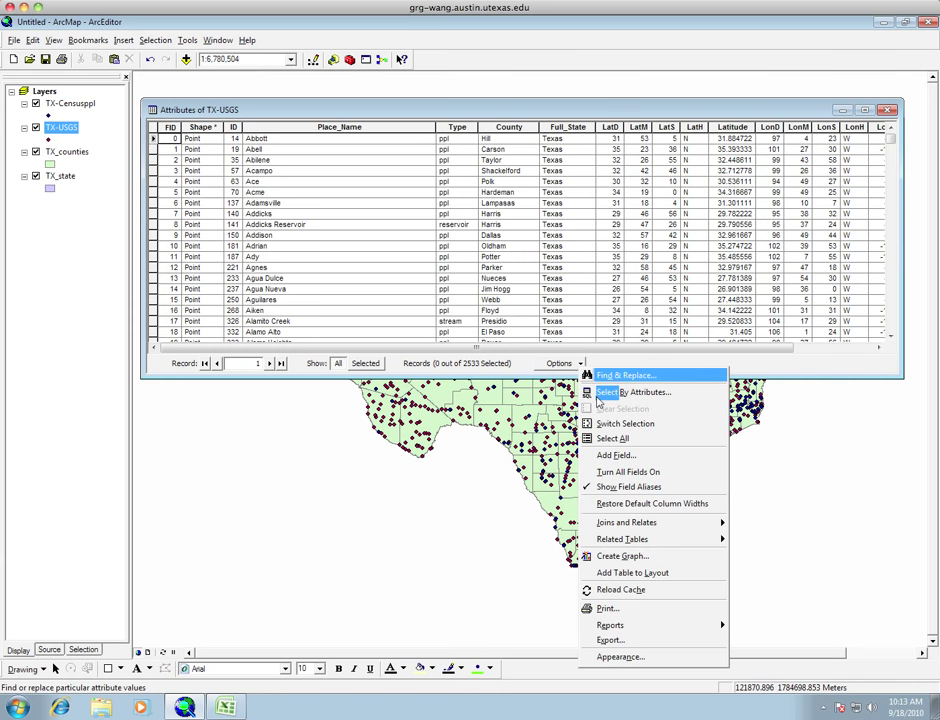
{"action": "left_click", "coordinate": [618, 392]}
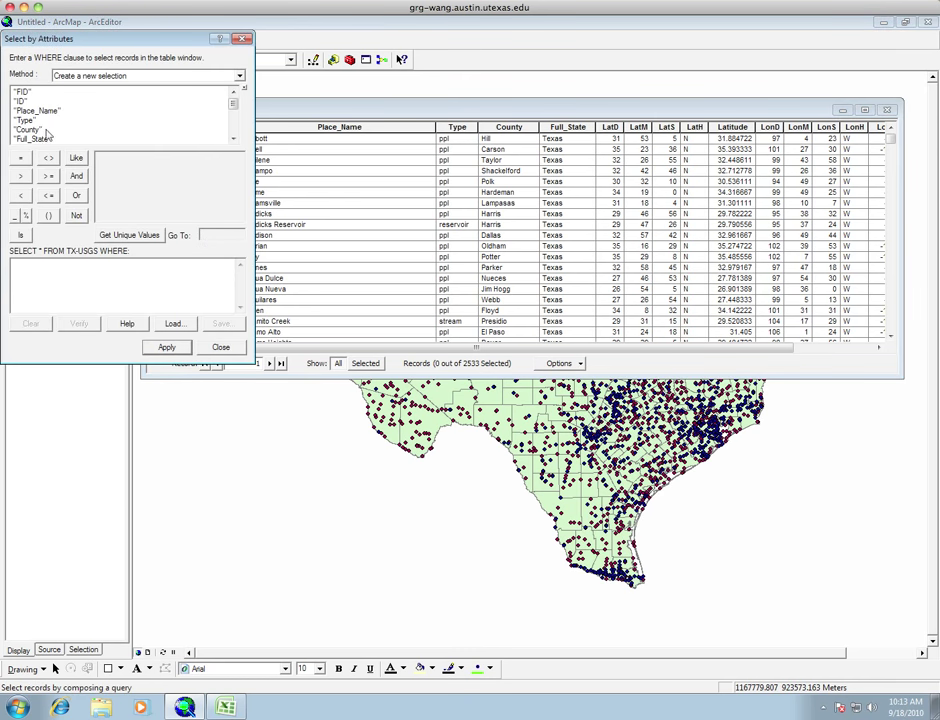
{"action": "double_click", "coordinate": [35, 121]}
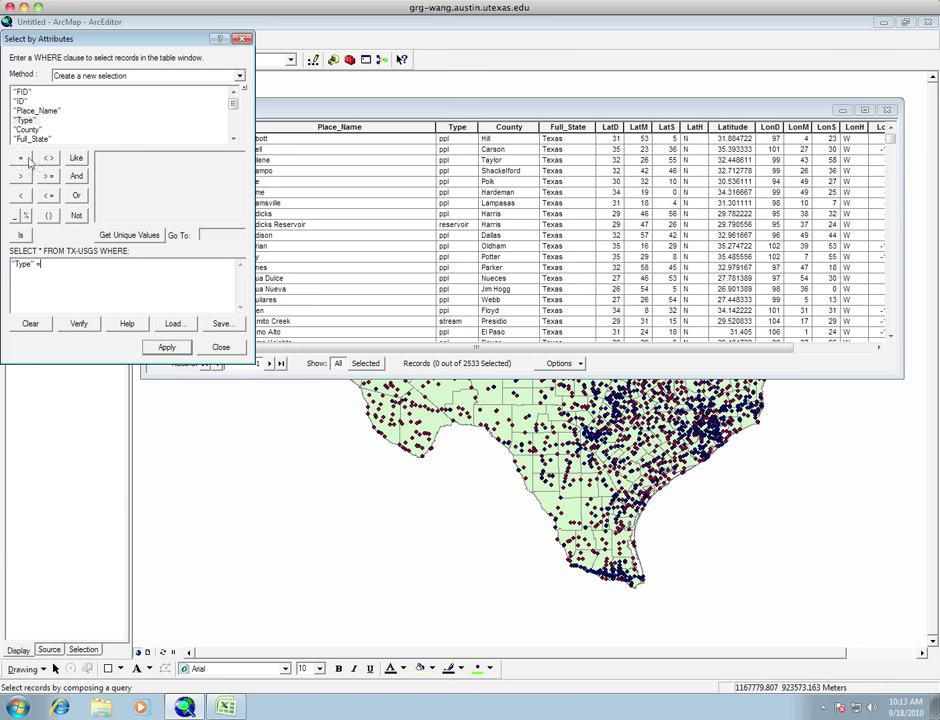
{"action": "left_click", "coordinate": [128, 236]}
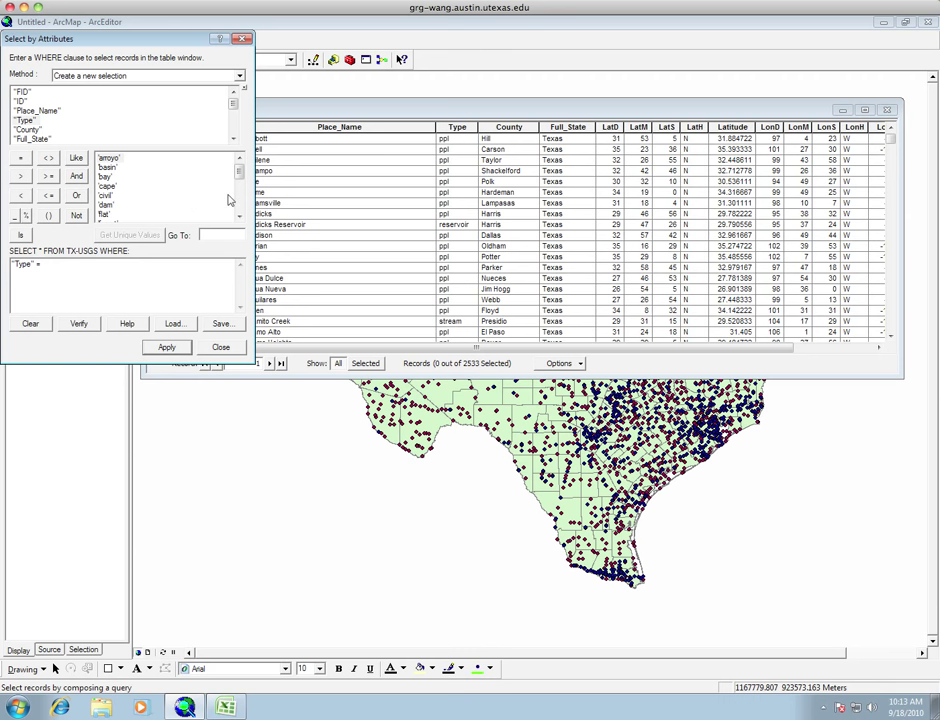
{"action": "scroll", "coordinate": [200, 195], "scroll_direction": "down", "scroll_amount": 2}
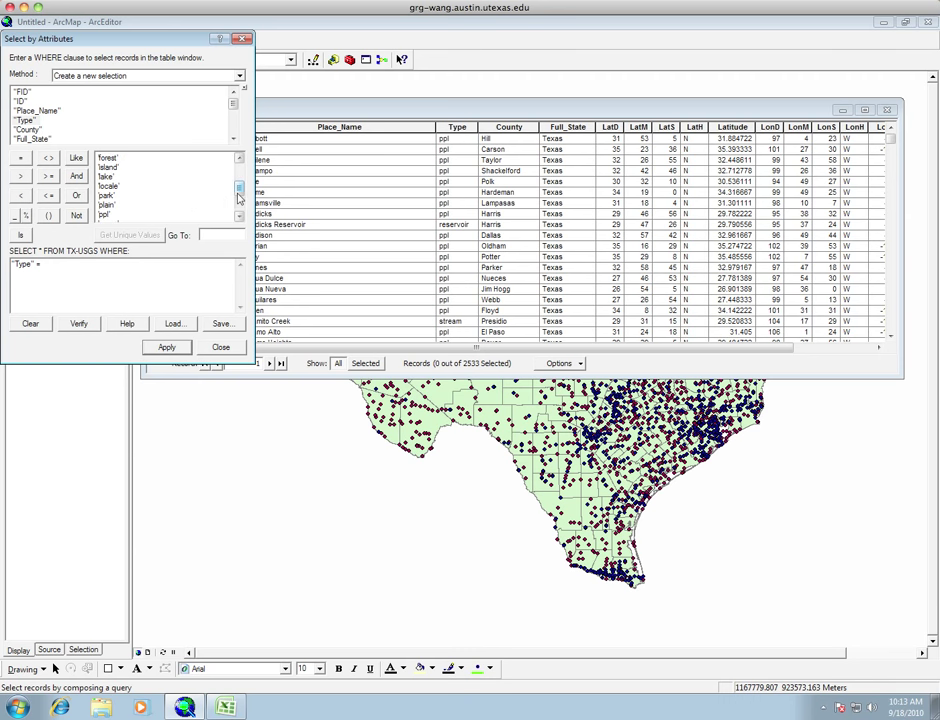
{"action": "double_click", "coordinate": [106, 215]}
{"action": "left_click", "coordinate": [167, 347]}
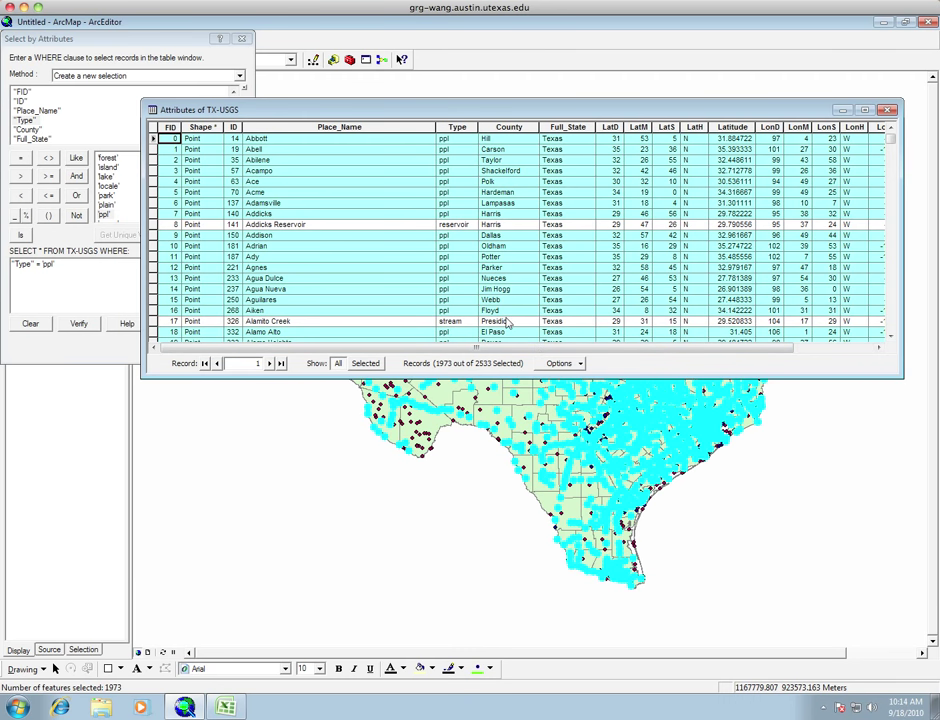
{"action": "left_click", "coordinate": [892, 110]}
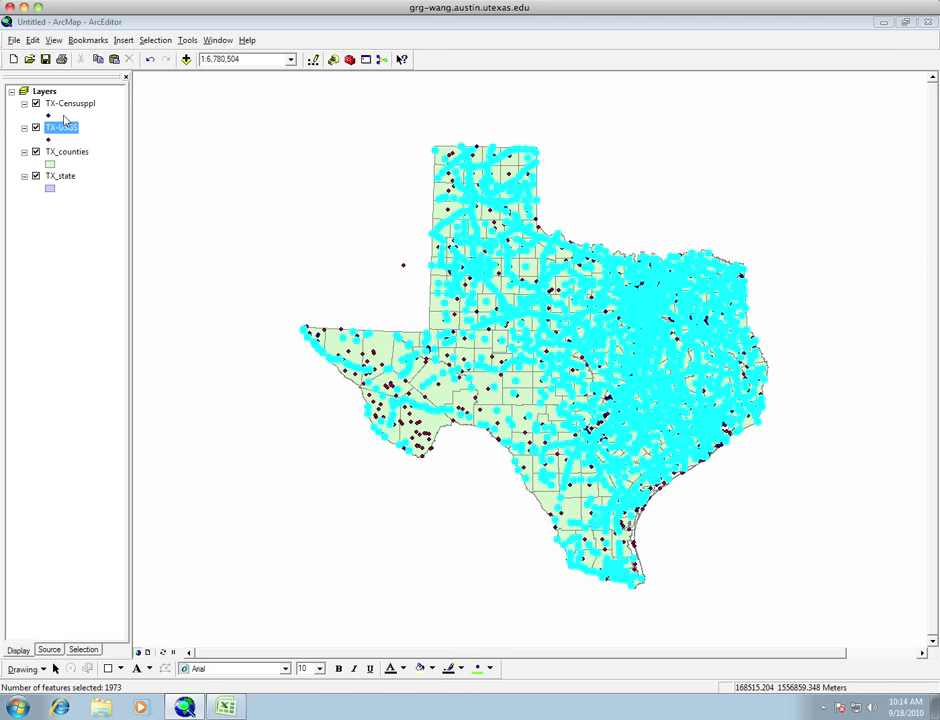
Export the selected TX-USGS features to H:\lab_3\Tx-USGSppl.shp
{"action": "right_click", "coordinate": [61, 131]}
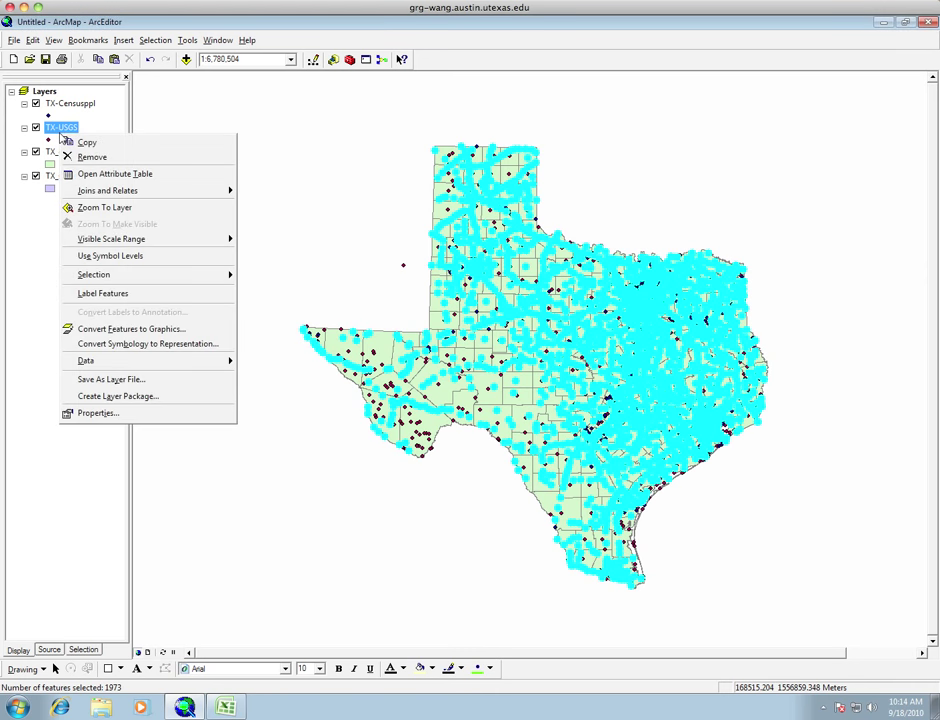
{"action": "mouse_move", "coordinate": [130, 361]}
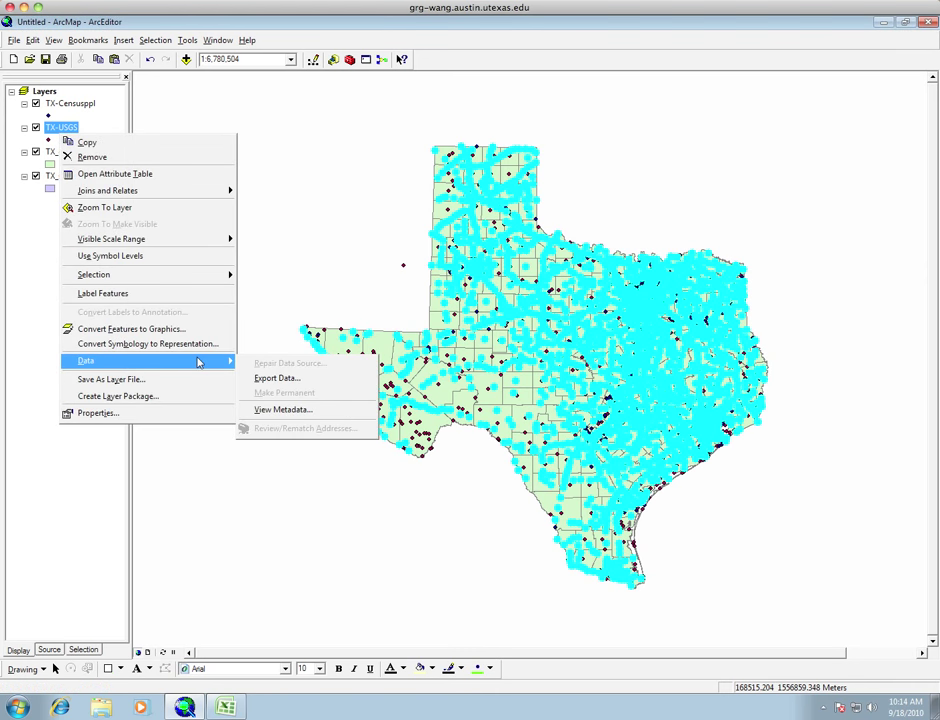
{"action": "left_click", "coordinate": [286, 378]}
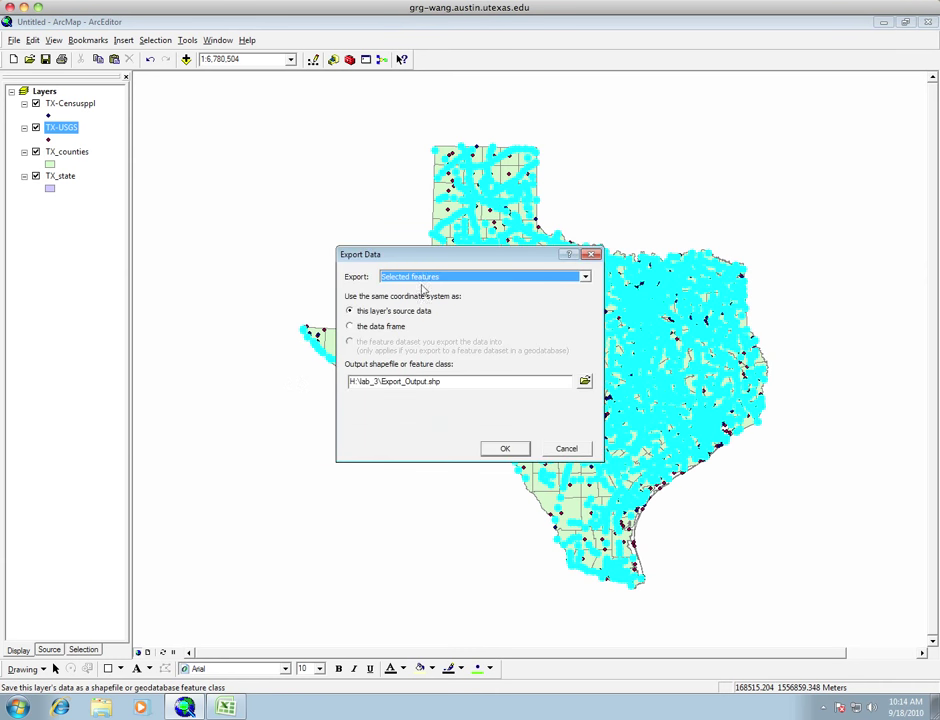
{"action": "left_click_drag", "start_coordinate": [406, 262], "coordinate": [221, 120]}
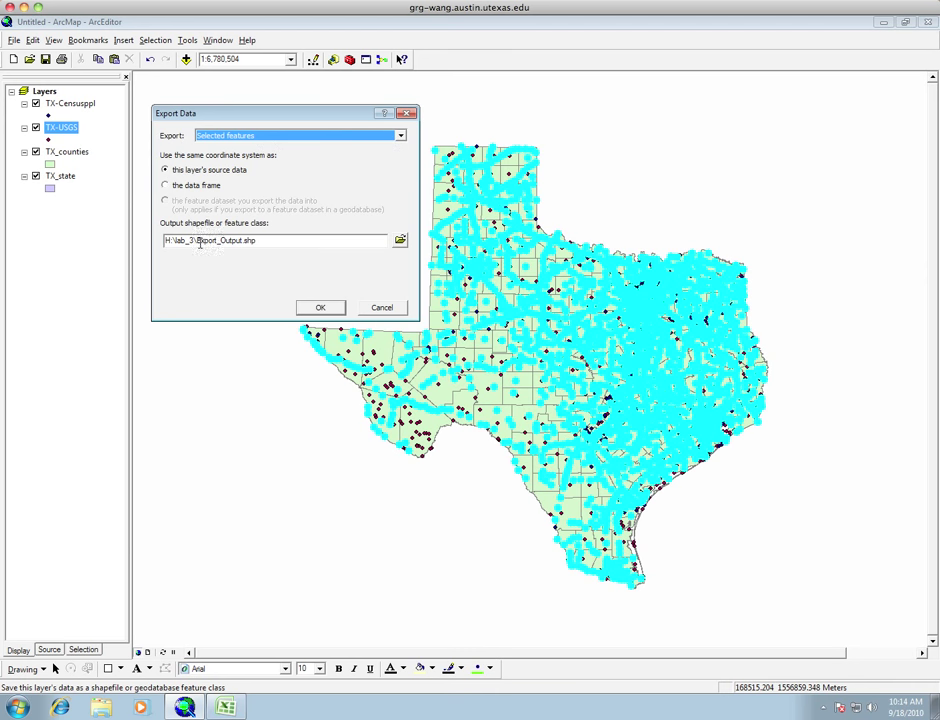
{"action": "left_click_drag", "start_coordinate": [198, 241], "coordinate": [238, 243]}
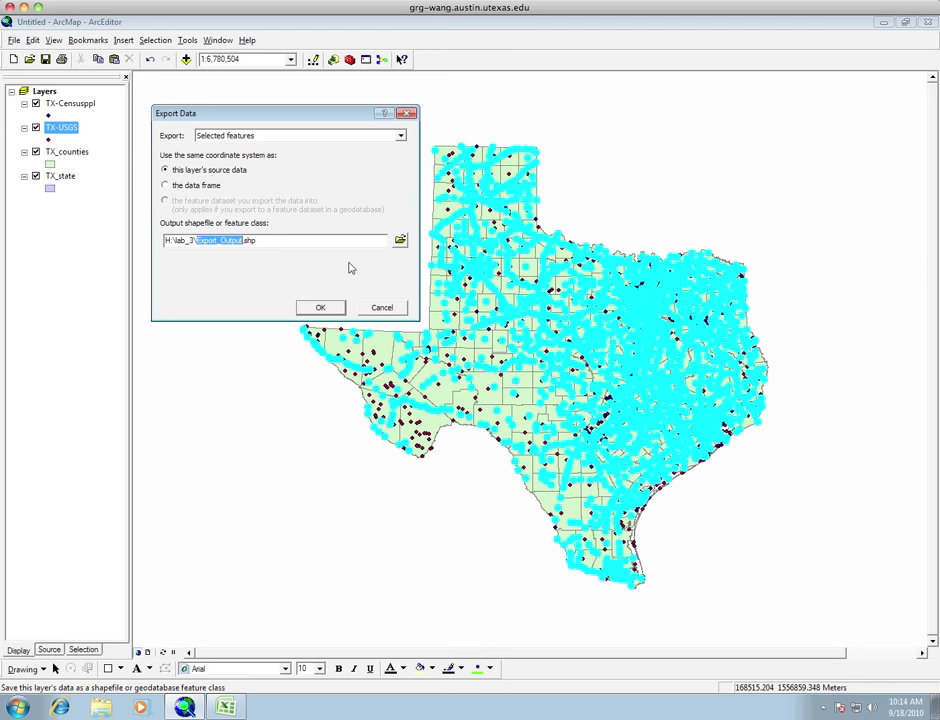
{"action": "type", "text": "Tx-USGpplS"}
{"action": "key", "text": "BackSpace"}
{"action": "type", "text": "SSpl"}
{"action": "left_click", "coordinate": [318, 308]}
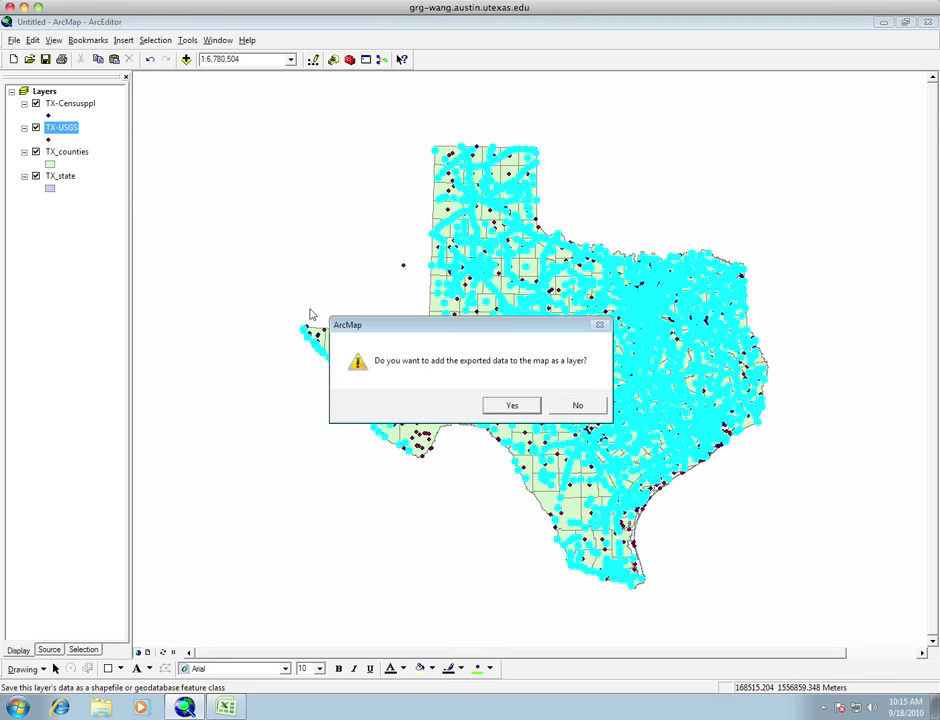
Add Tx-USGSppl to the map as a layer and bring up the original TX-USGS layer's menu
{"action": "left_click", "coordinate": [503, 405]}
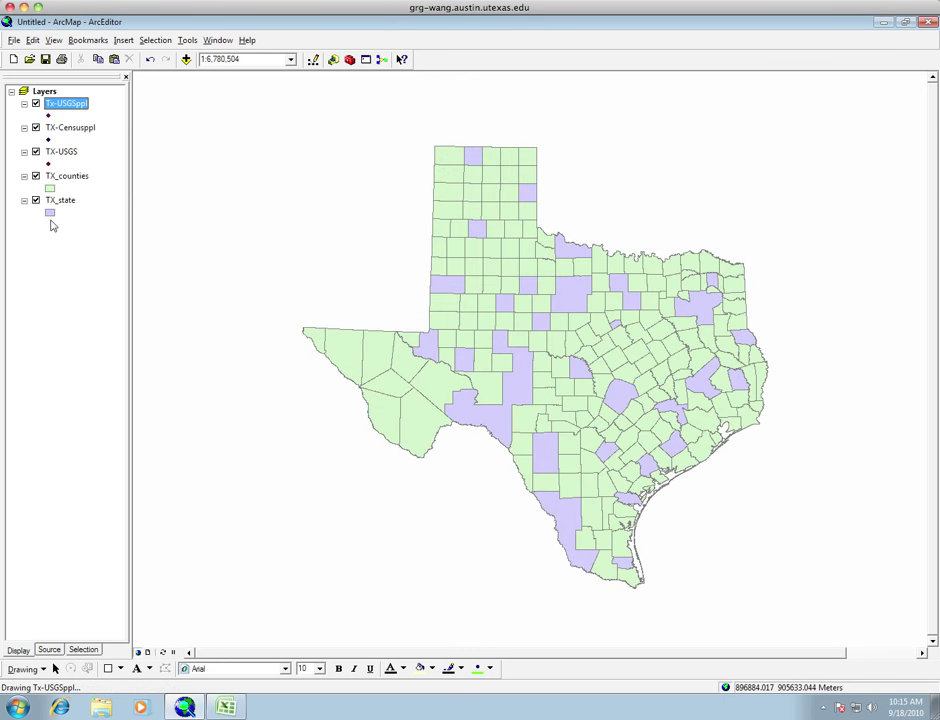
{"action": "left_click", "coordinate": [62, 152]}
{"action": "right_click", "coordinate": [68, 154]}
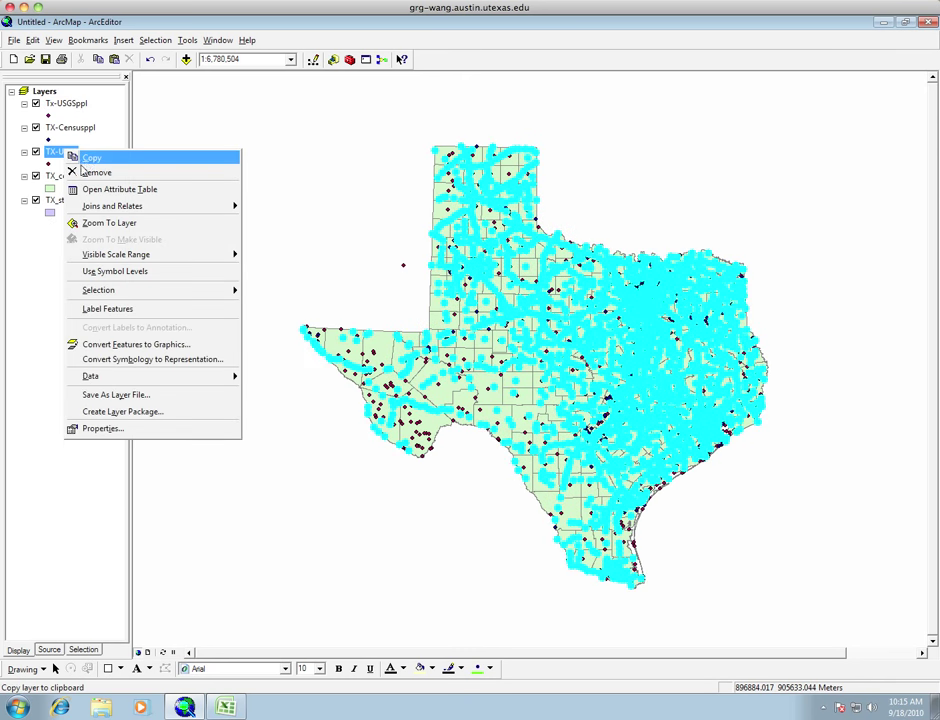